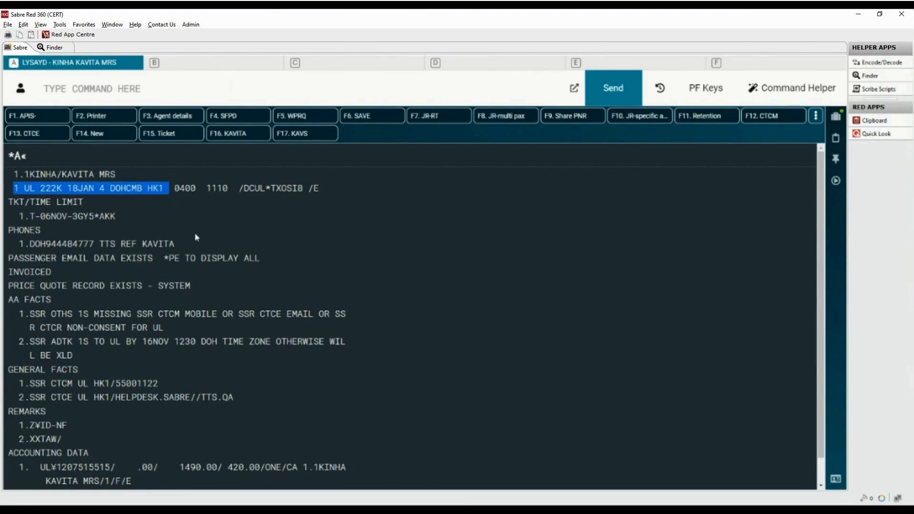
Display the booking's ticketing field with the *T command.
left_click(267, 91)
left_click(267, 91)
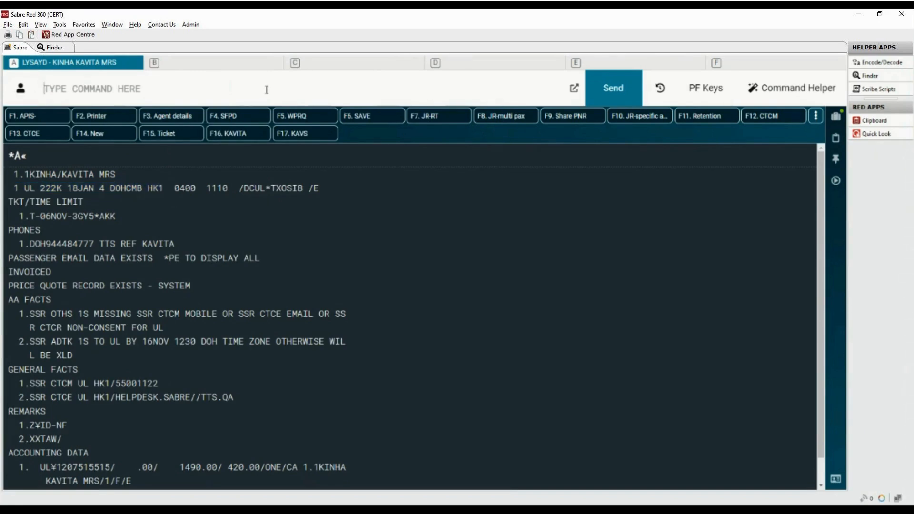
type("*T")
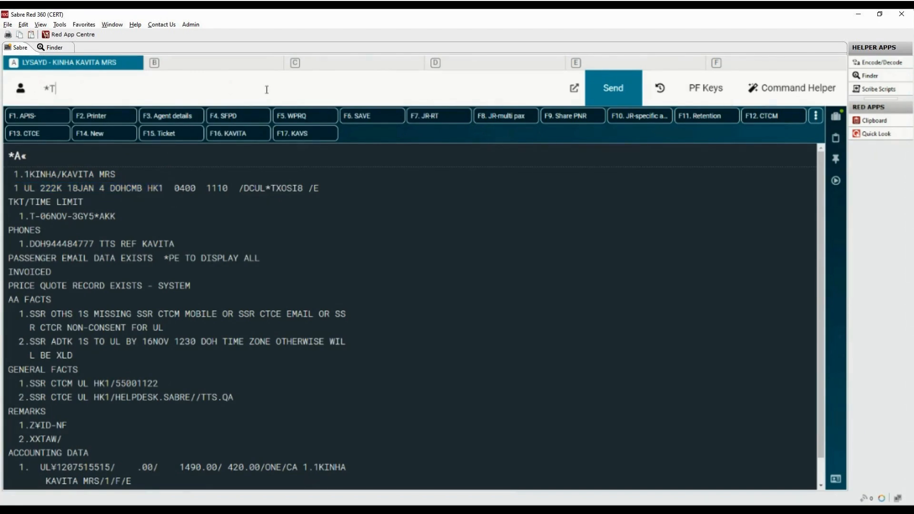
key("Return")
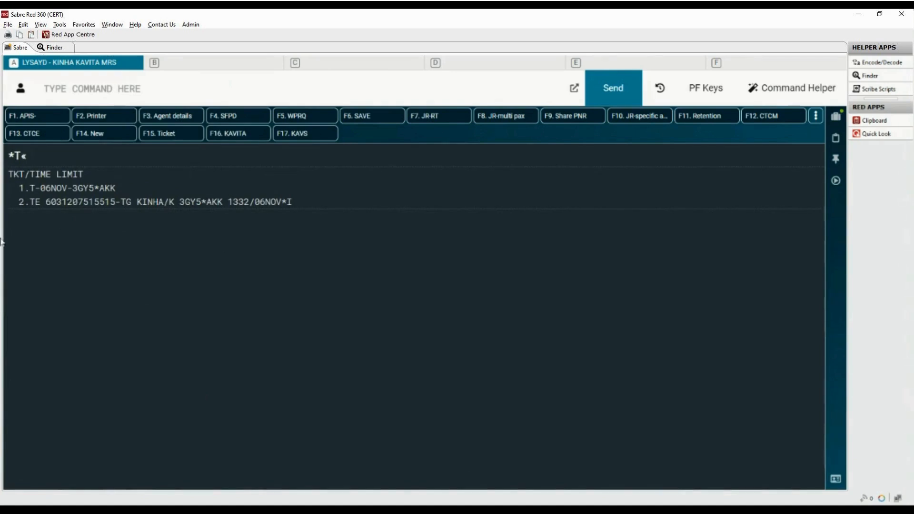
Display the electronic ticket record for ticketing line 2 with WETR*2.
left_click_drag(19, 202, 116, 204)
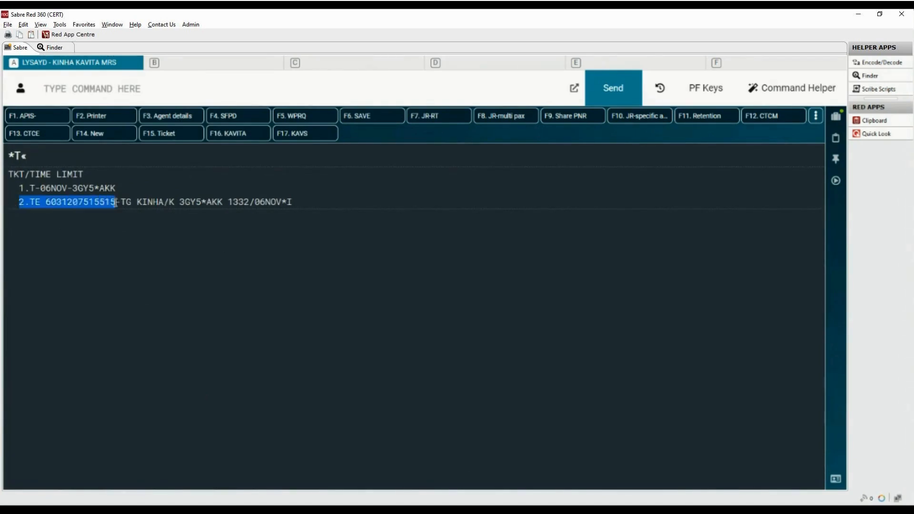
left_click(218, 84)
type("WETR")
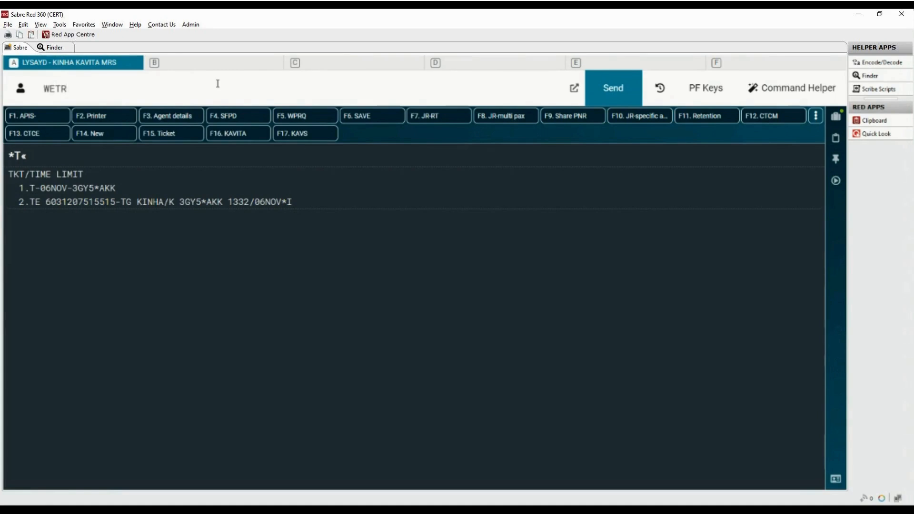
type("*2")
key("Return")
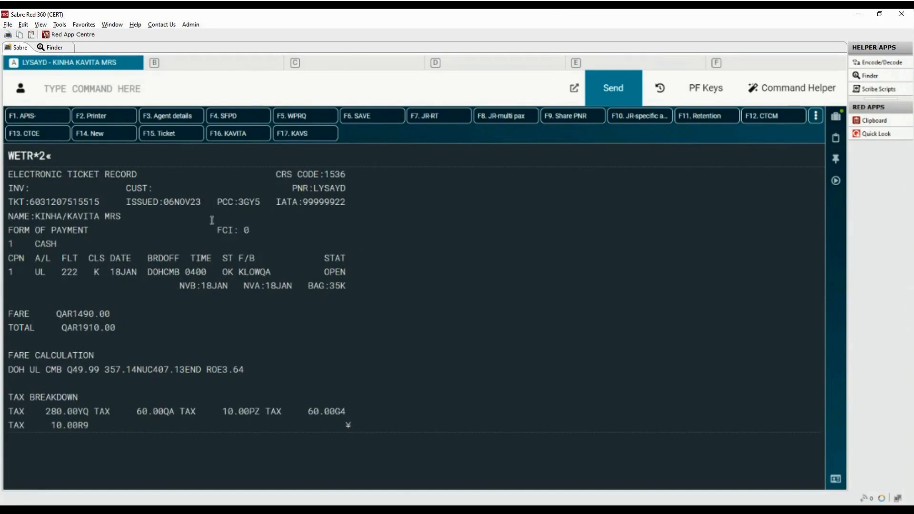
Open the ticket record in a separate clipboard window and move it beside the terminal.
left_click_drag(126, 202, 214, 202)
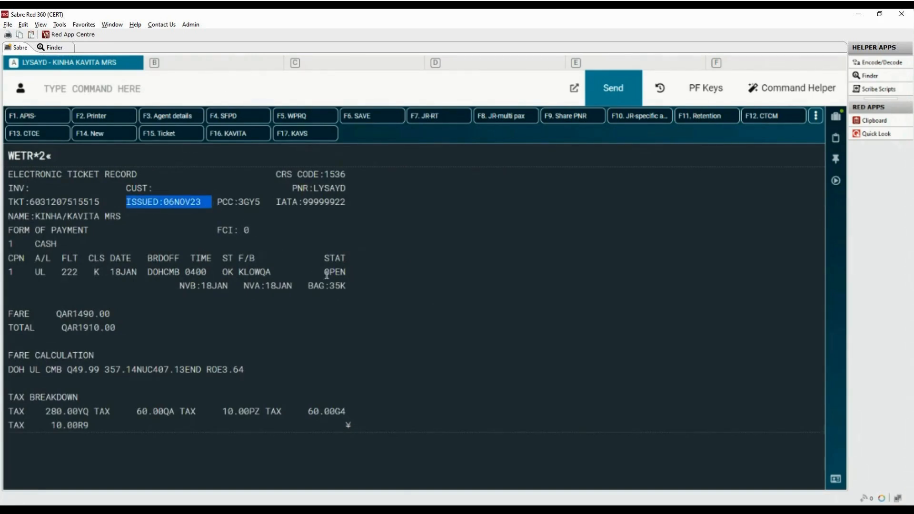
left_click_drag(325, 273, 358, 277)
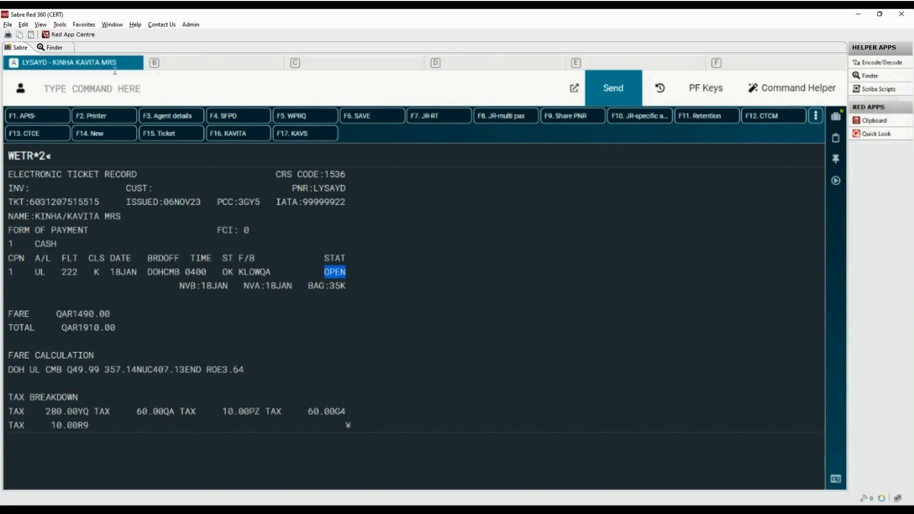
left_click(60, 24)
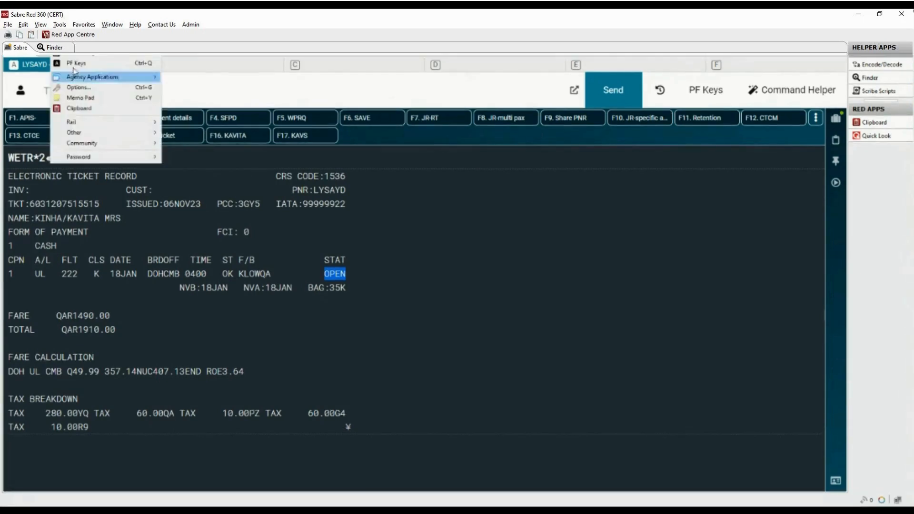
left_click(78, 108)
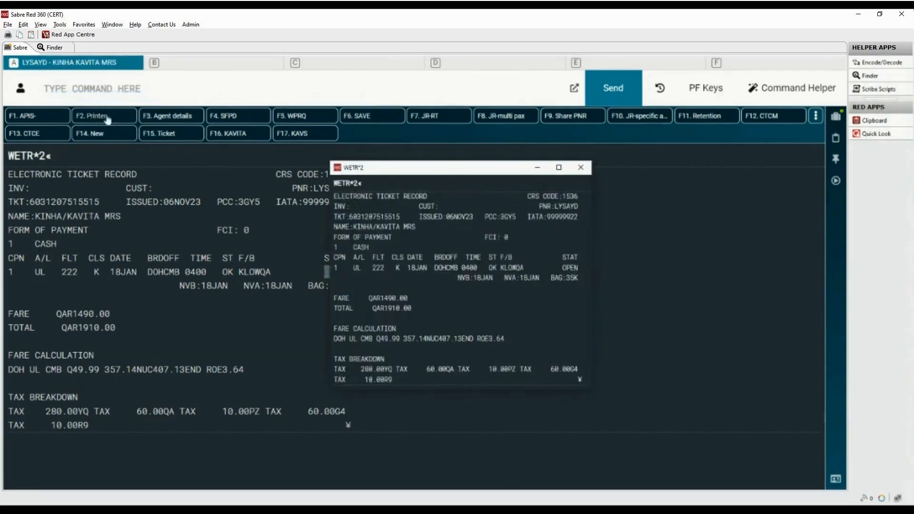
left_click_drag(312, 166, 728, 117)
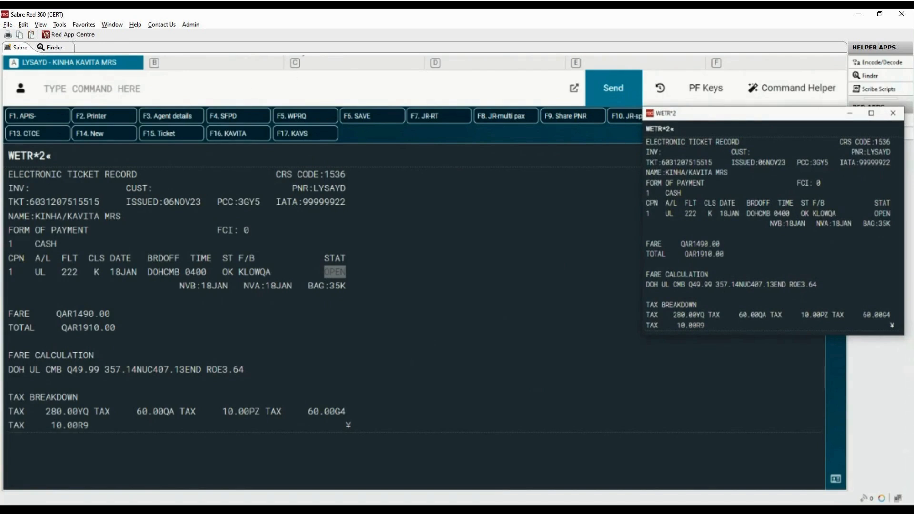
Start a fare quote entry FQ06NOV23DOHCMB18JAN24 using the ticket's issue date, route and travel date.
left_click(193, 98)
left_click(152, 89)
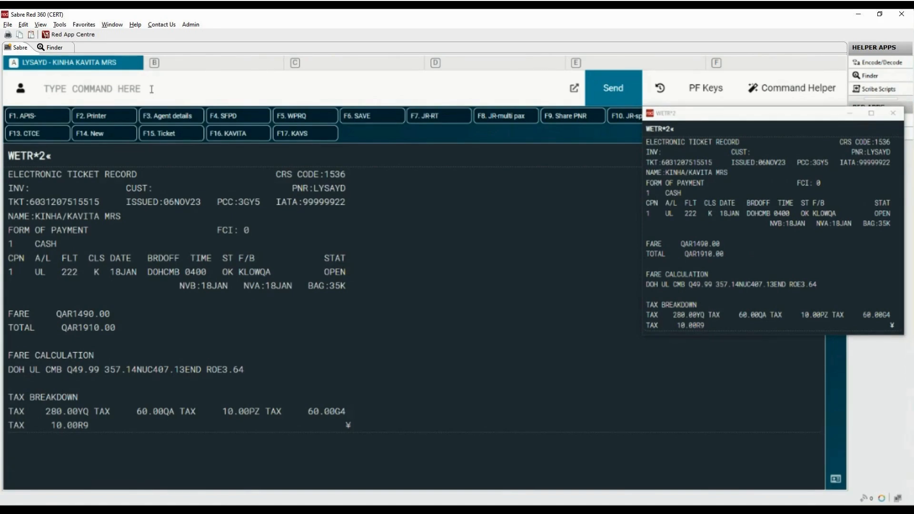
type("FQ")
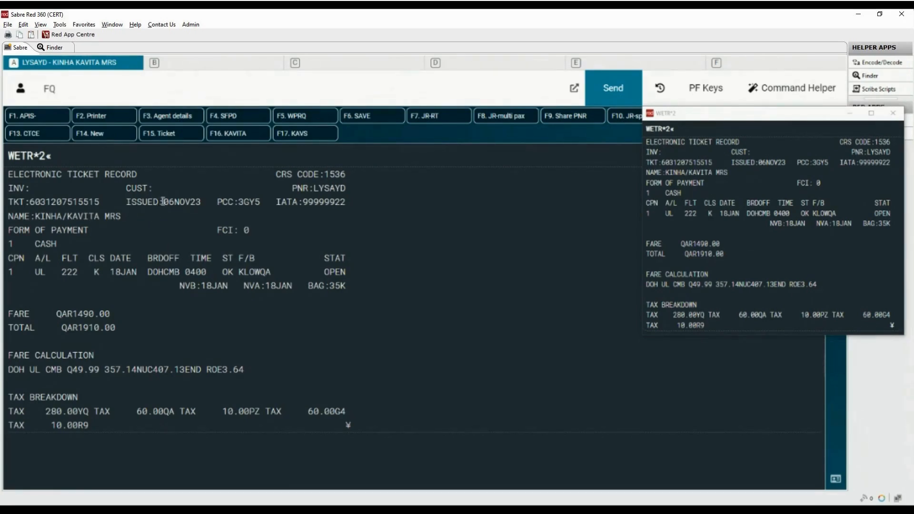
left_click_drag(164, 202, 207, 202)
type("06NOV23")
left_click_drag(147, 271, 181, 272)
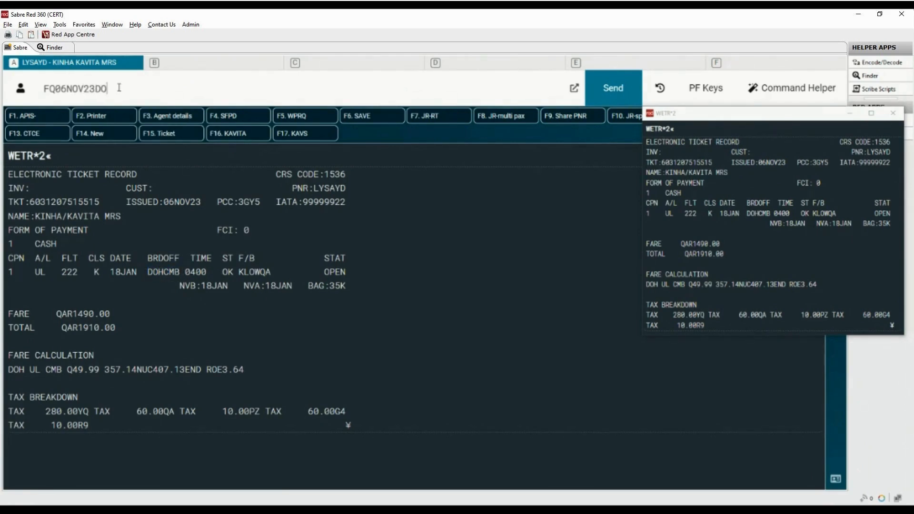
type("DOHCMB")
left_click_drag(110, 272, 143, 272)
type("18JAN24")
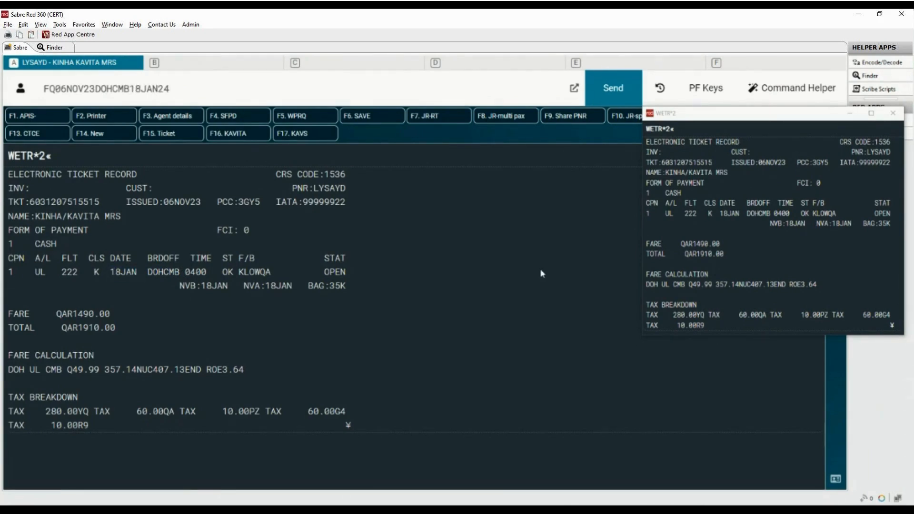
type("-UL¥Q")
Add carrier UL and fare basis KLOWQA to the fare quote as -UL¥QKLOWQA and send it.
left_click_drag(237, 272, 276, 270)
key("ctrl+c")
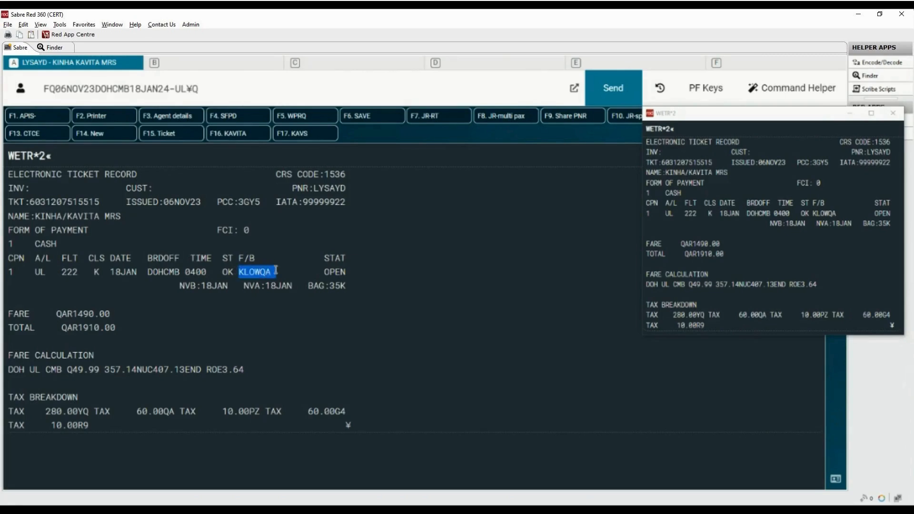
left_click(214, 89)
key("ctrl+v")
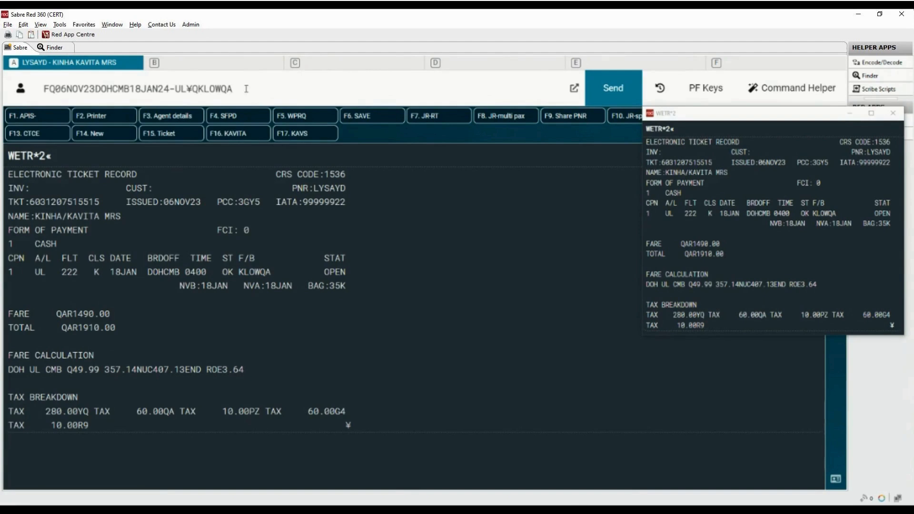
key("Return")
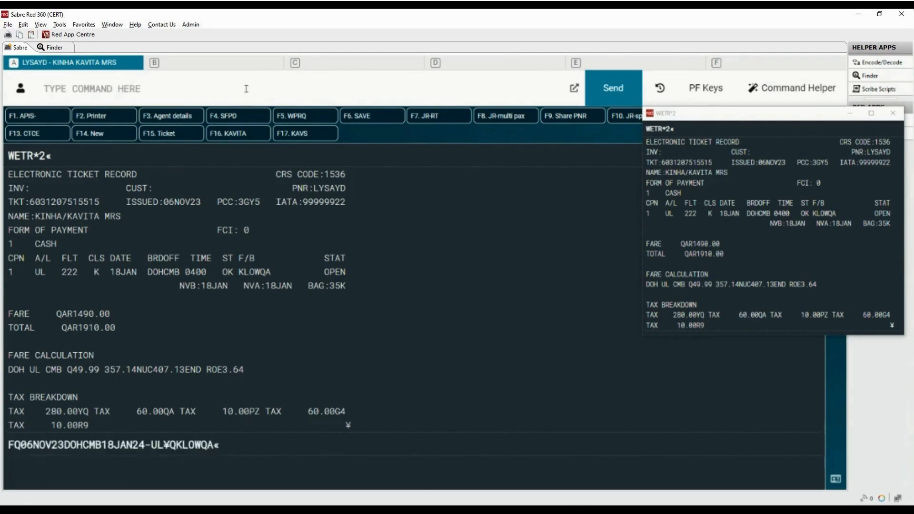
Display the fare rules menu for fare line 1 with RD1*M.
left_click_drag(43, 286, 77, 286)
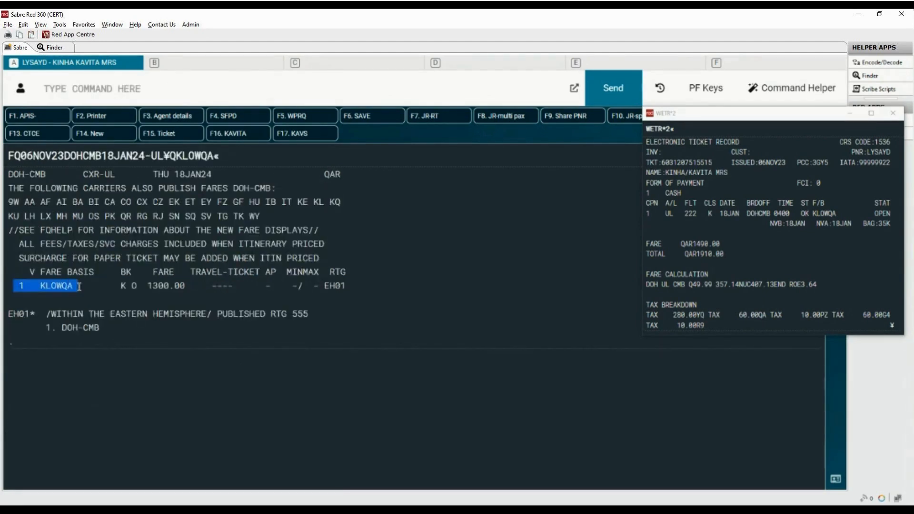
double_click(122, 285)
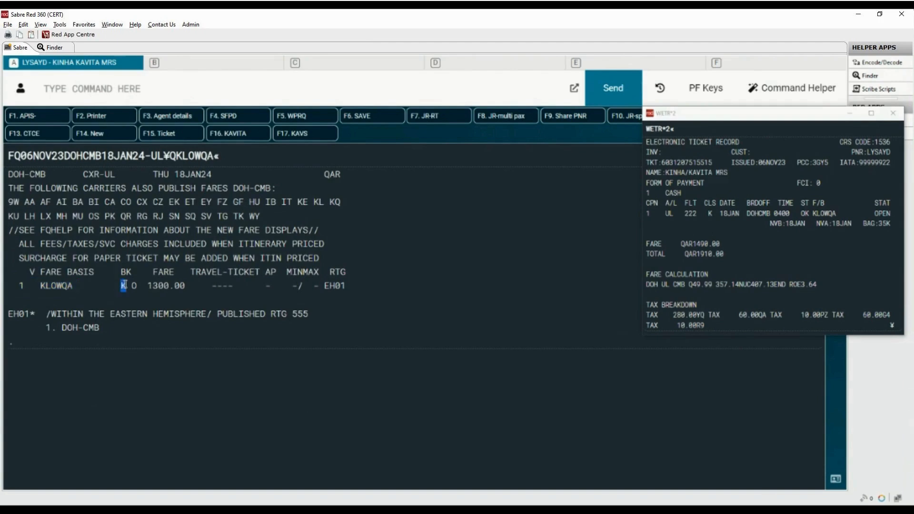
double_click(134, 286)
left_click_drag(148, 286, 191, 287)
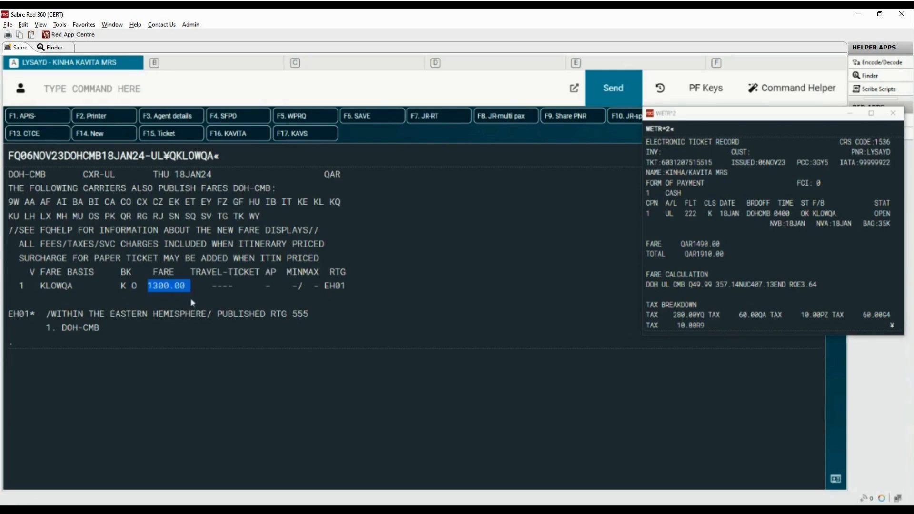
left_click(187, 86)
type("RD")
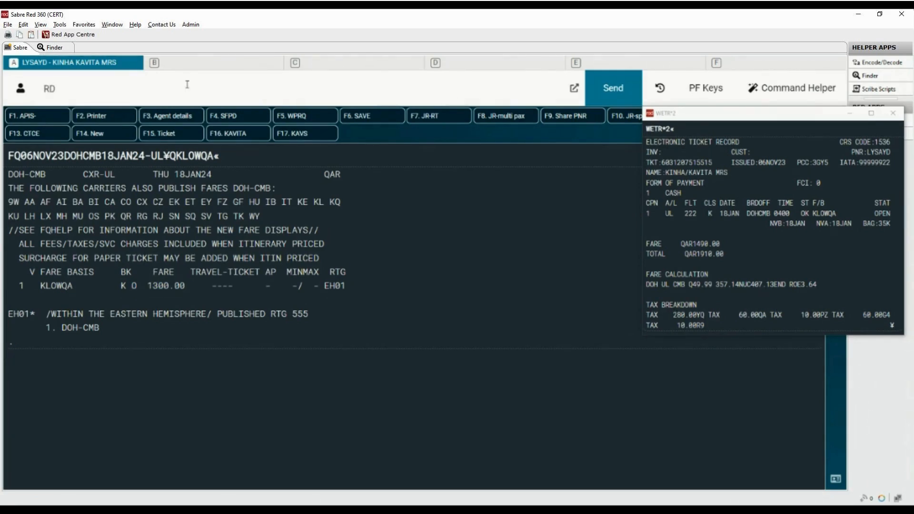
type("1*M")
key("Return")
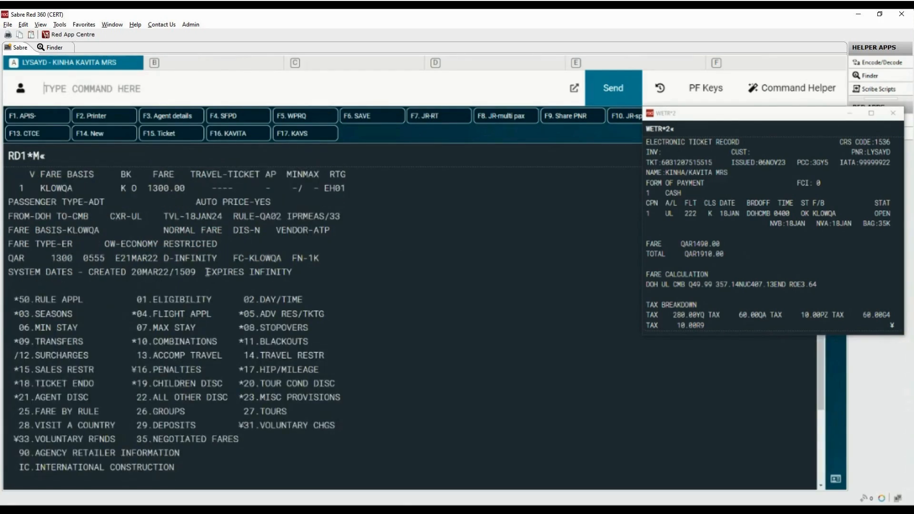
Display the penalty rules for fare line 1 with RD1*PE.
left_click_drag(131, 370, 210, 371)
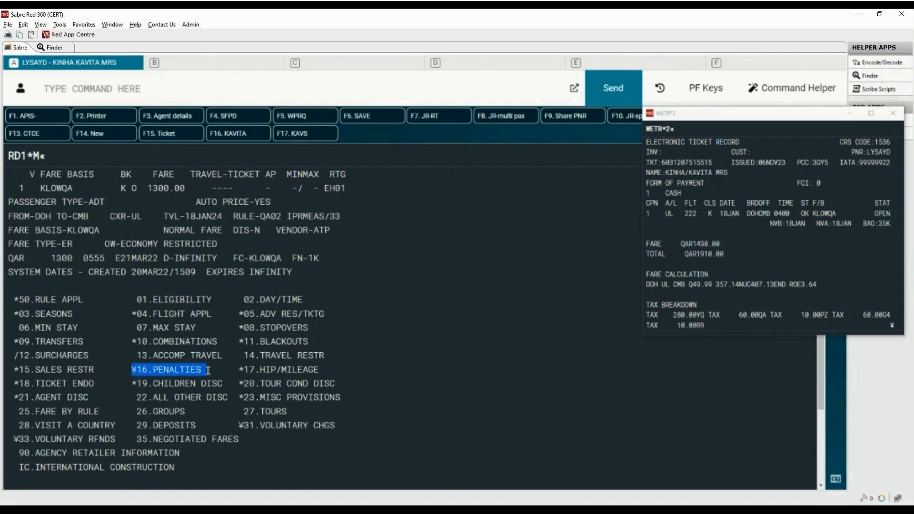
left_click(174, 85)
type("RD")
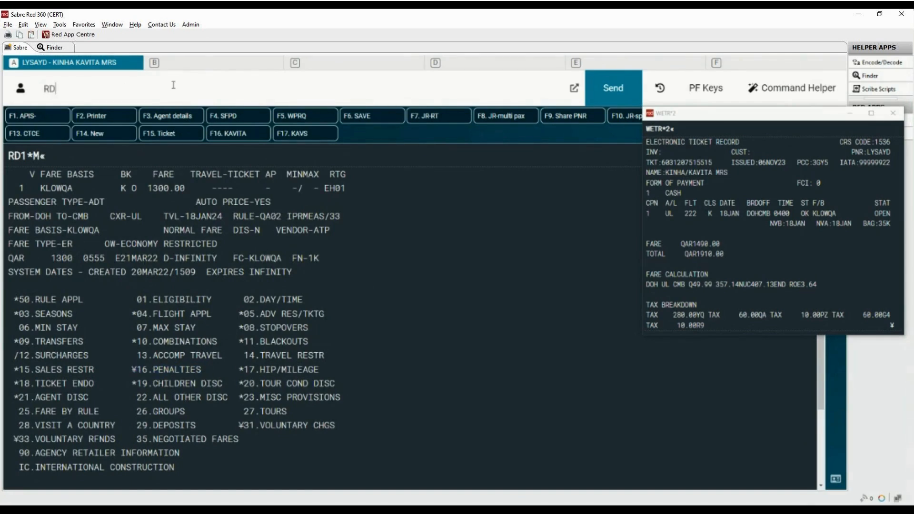
type("1*1")
key("BackSpace")
type("PE")
key("Return")
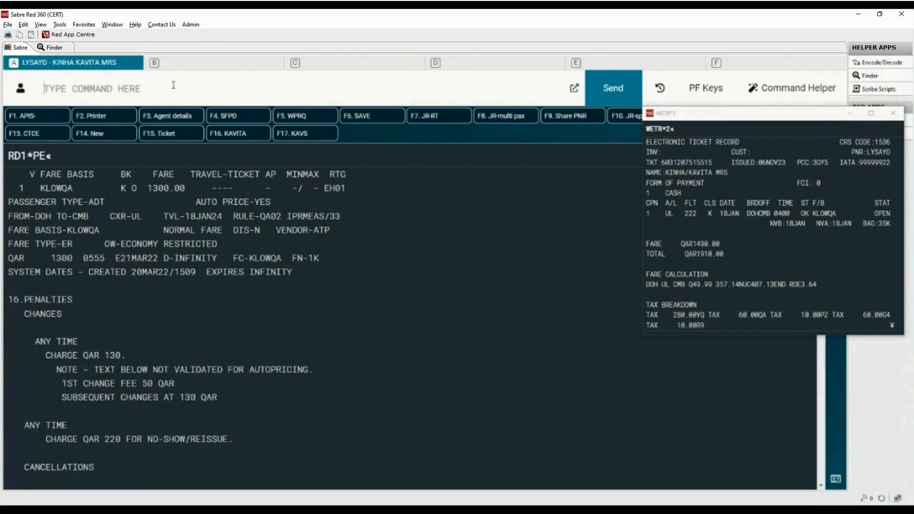
Review the change fees and no-show/reissue charges in the penalty rules.
left_click_drag(34, 341, 137, 357)
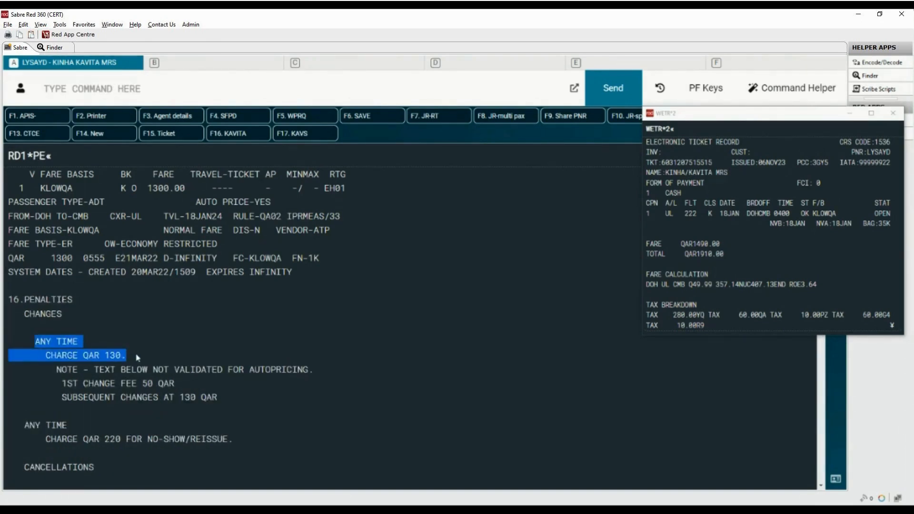
left_click_drag(62, 384, 239, 398)
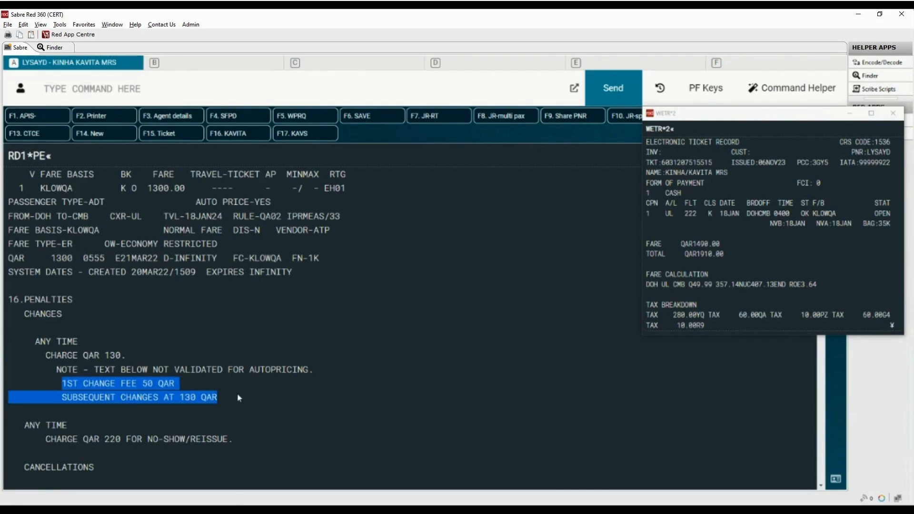
left_click_drag(24, 425, 239, 445)
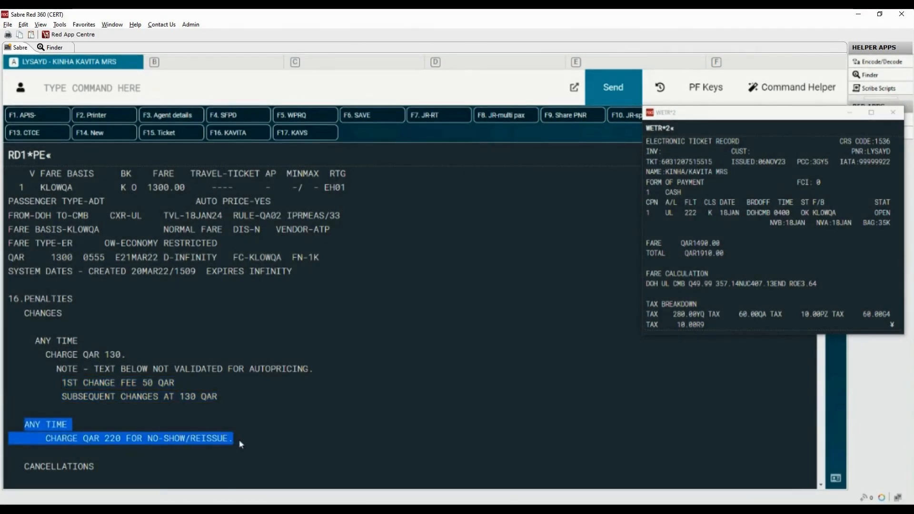
left_click(314, 459)
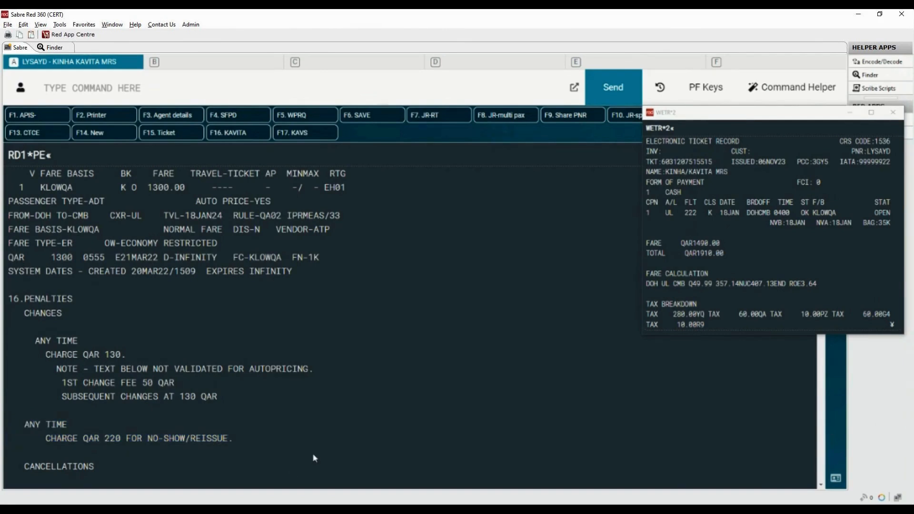
Clear the screen, open the Command Helper air fare quote form, and set the origin to DOH Hamad International Airport.
key("ctrl+BackSpace")
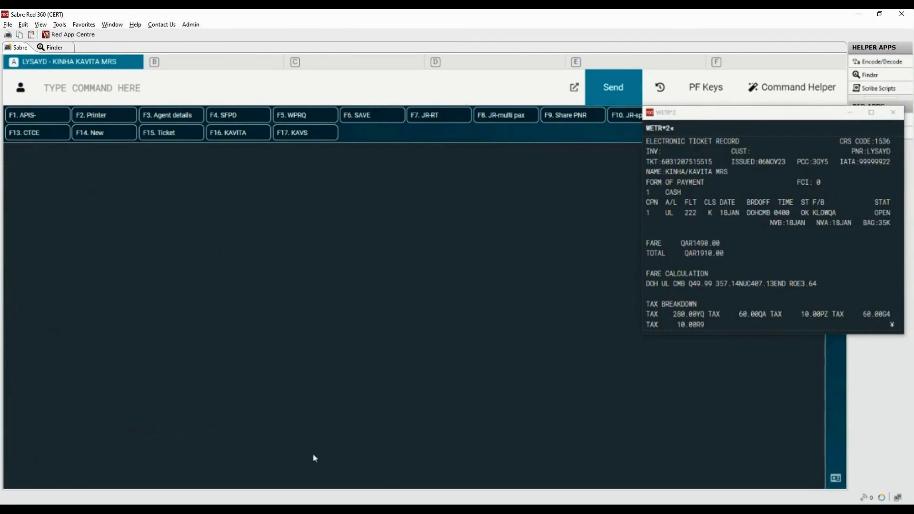
left_click(812, 95)
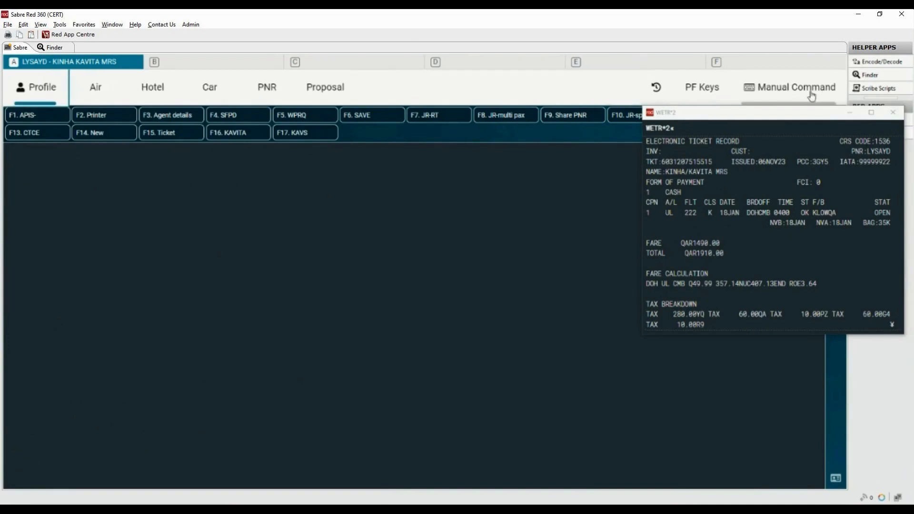
left_click(102, 92)
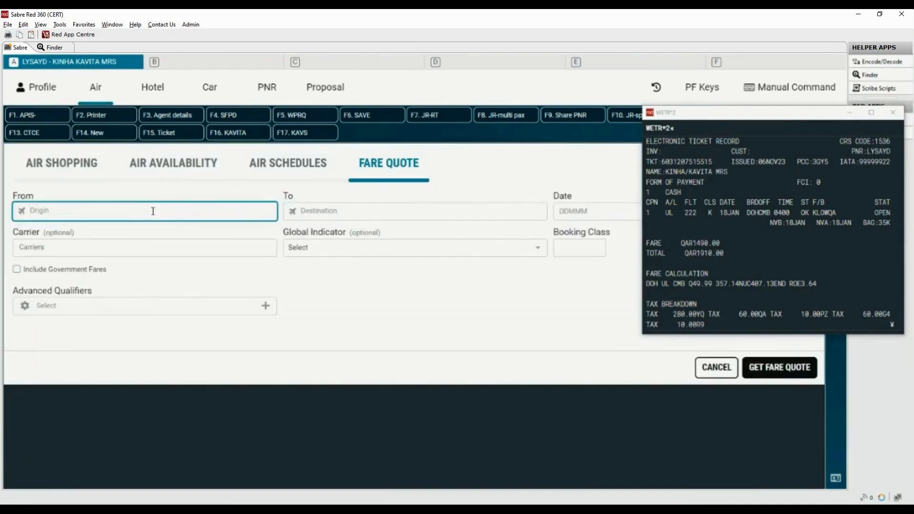
type("doh")
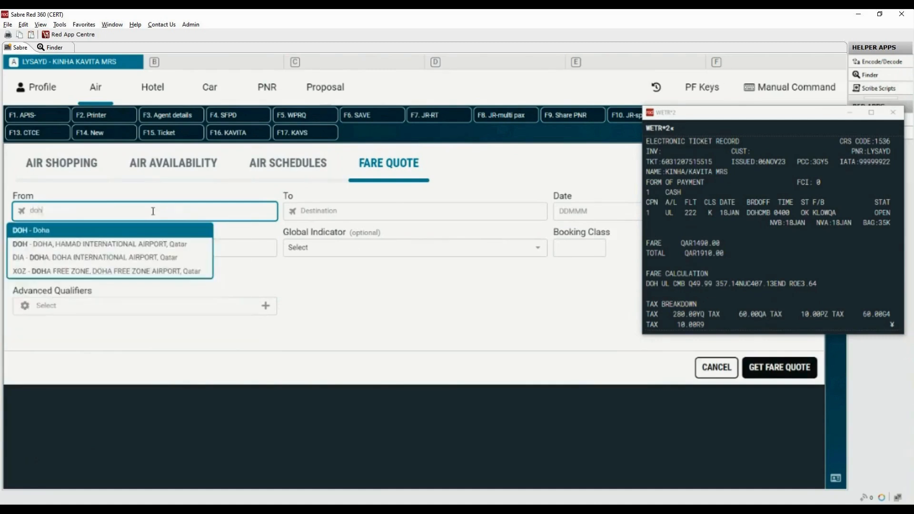
left_click(67, 244)
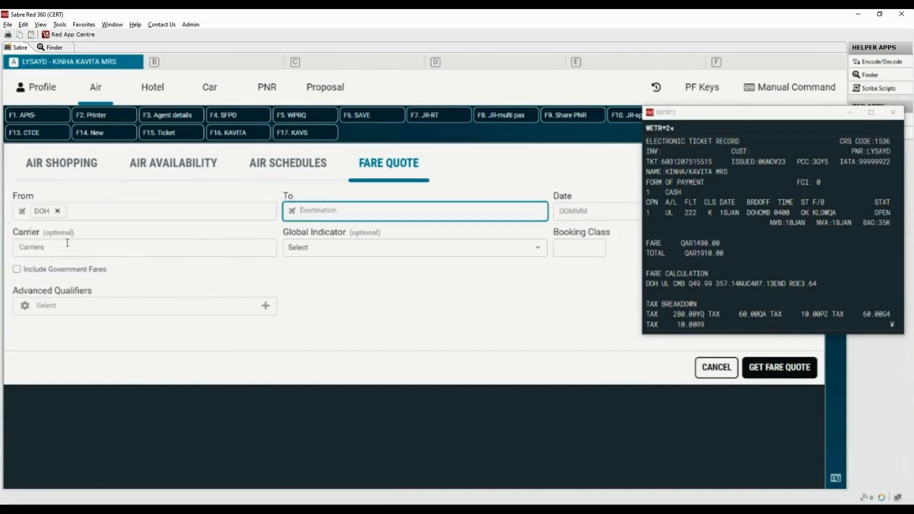
Set the fare quote destination to CMB Colombo and the carrier to UL SriLankan Airlines.
type("cmb")
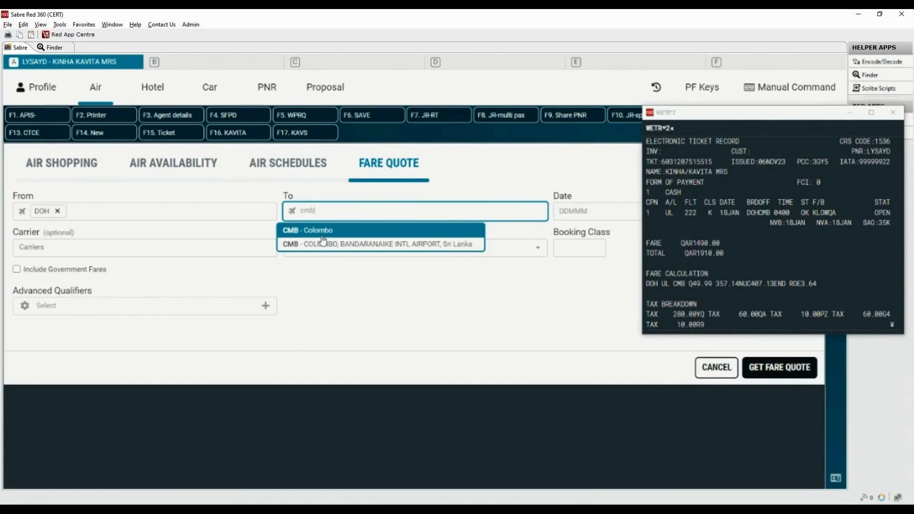
left_click(324, 243)
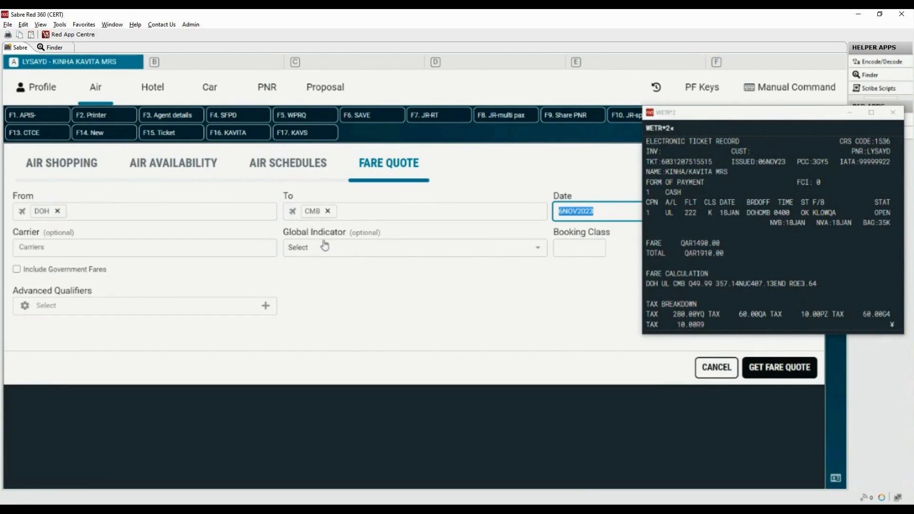
left_click(142, 252)
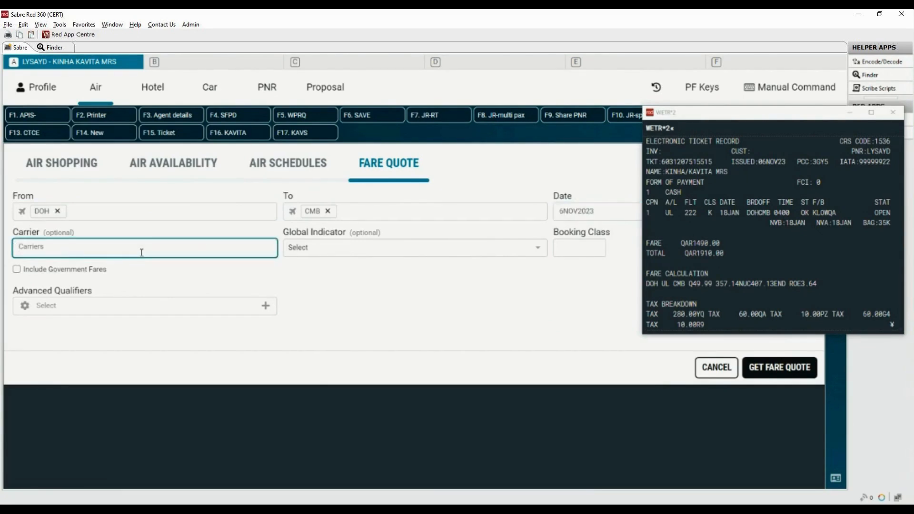
type("ul")
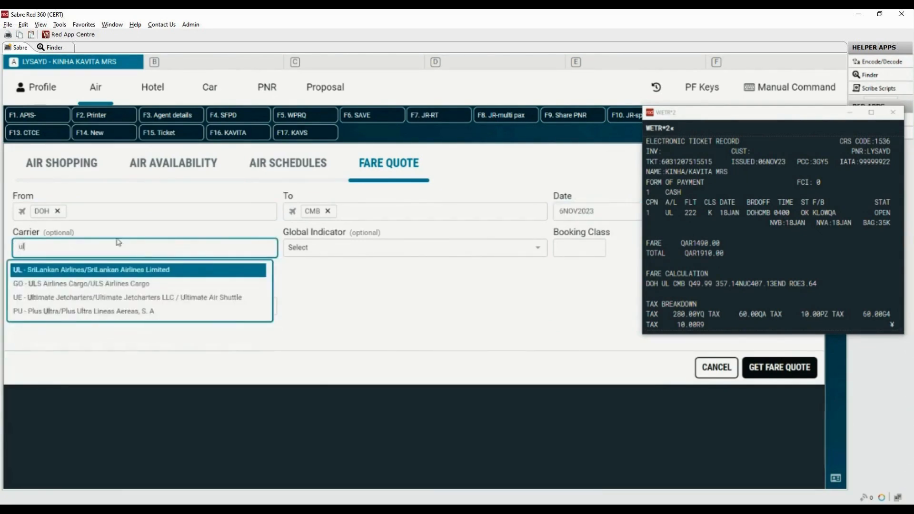
left_click(141, 269)
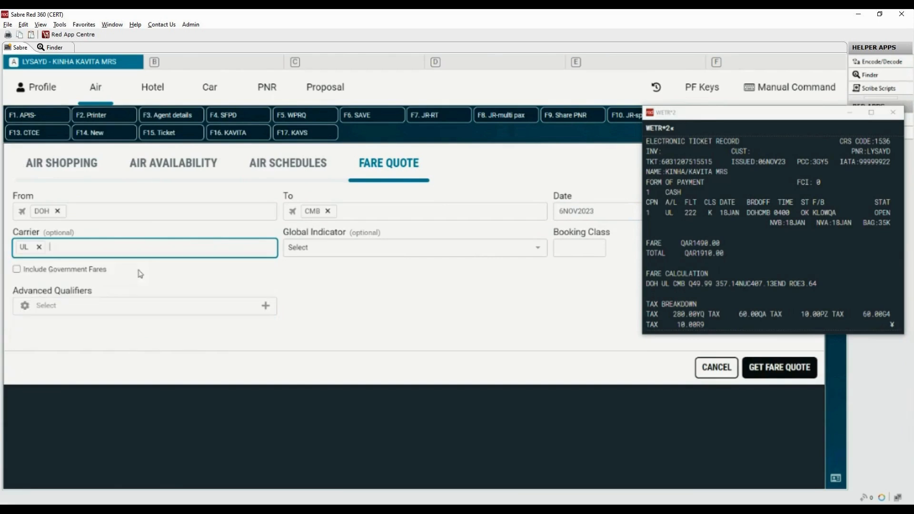
Enter booking class K, matching the class shown in the ticket record.
left_click(567, 252)
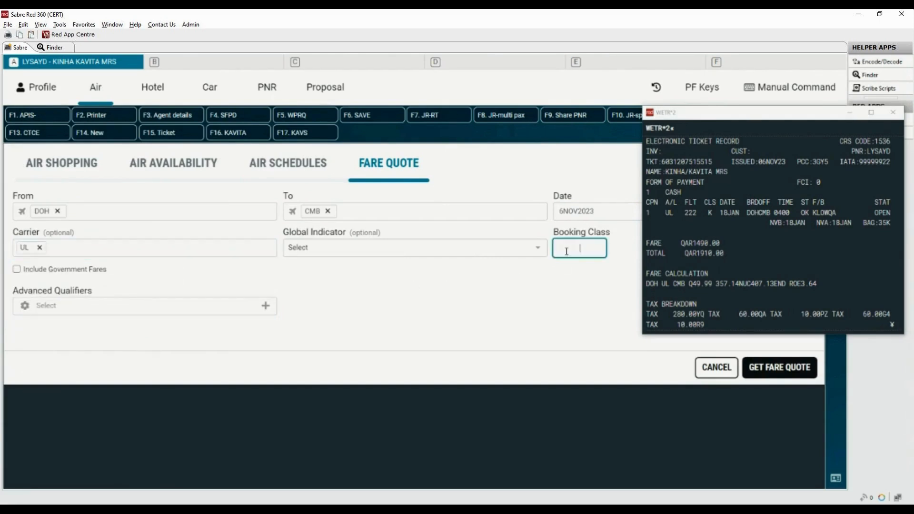
left_click_drag(704, 213, 715, 213)
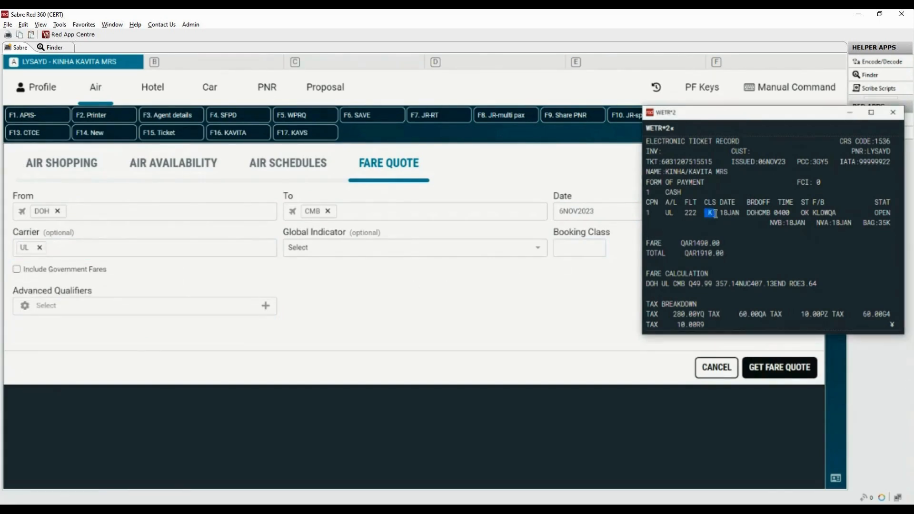
left_click(574, 248)
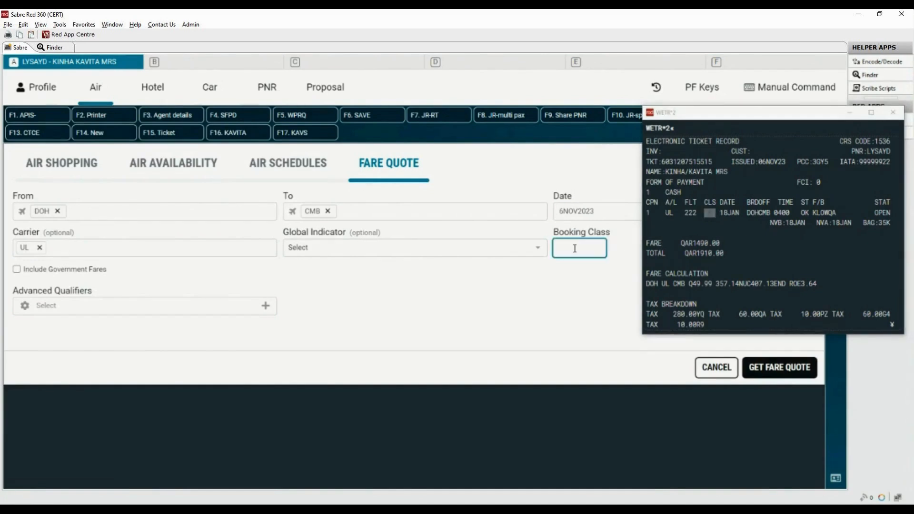
type("K")
left_click(493, 281)
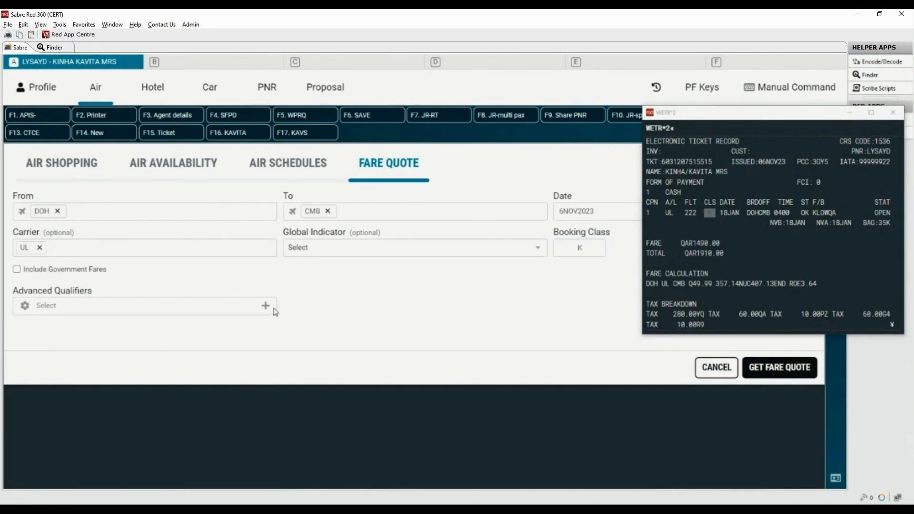
Add the Journey Type and Ticketing Date advanced qualifiers to the fare quote form.
left_click(268, 307)
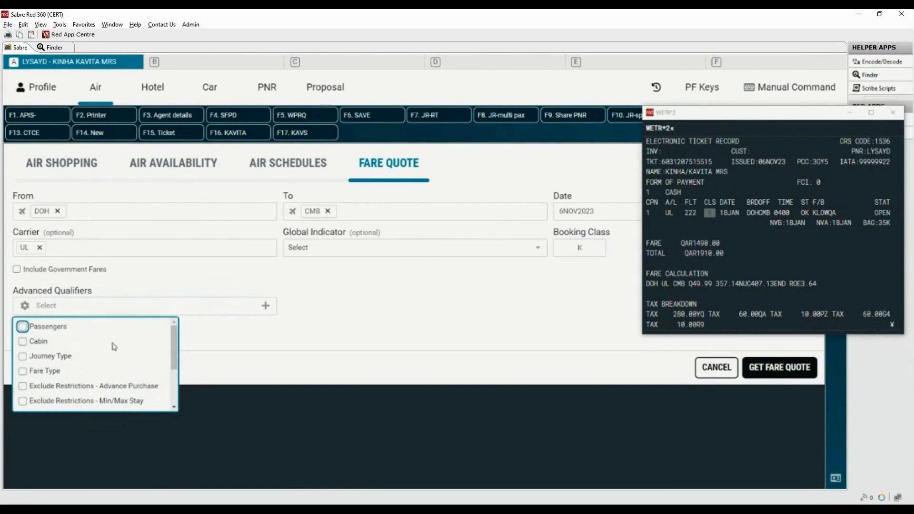
left_click(23, 357)
scroll(174, 352, "down", 5)
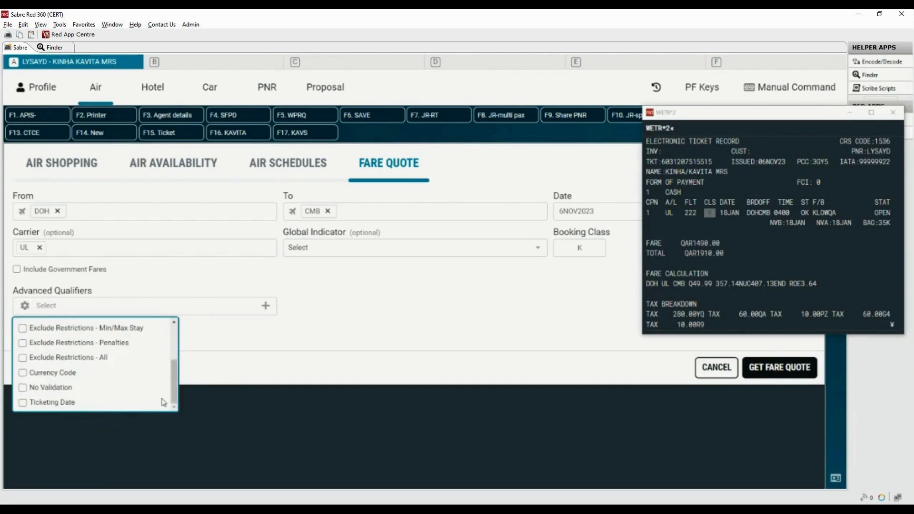
left_click(33, 403)
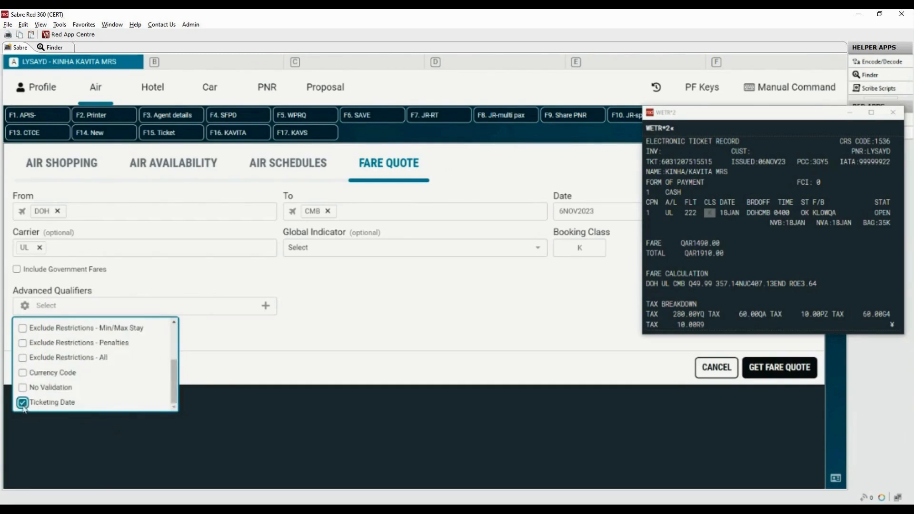
left_click(312, 342)
left_click_drag(13, 326, 83, 330)
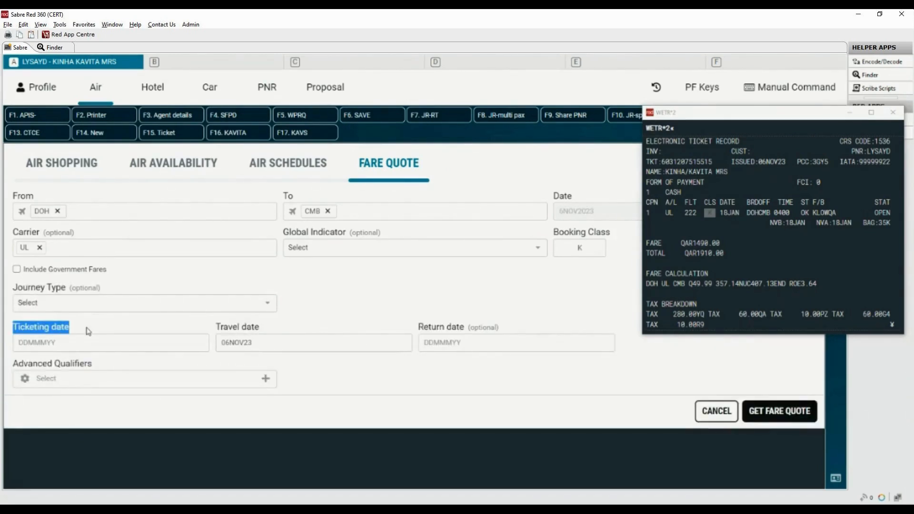
Set the ticketing date to 06NOV23 and the travel date to 18JAN24 from the calendars.
left_click_drag(731, 162, 783, 162)
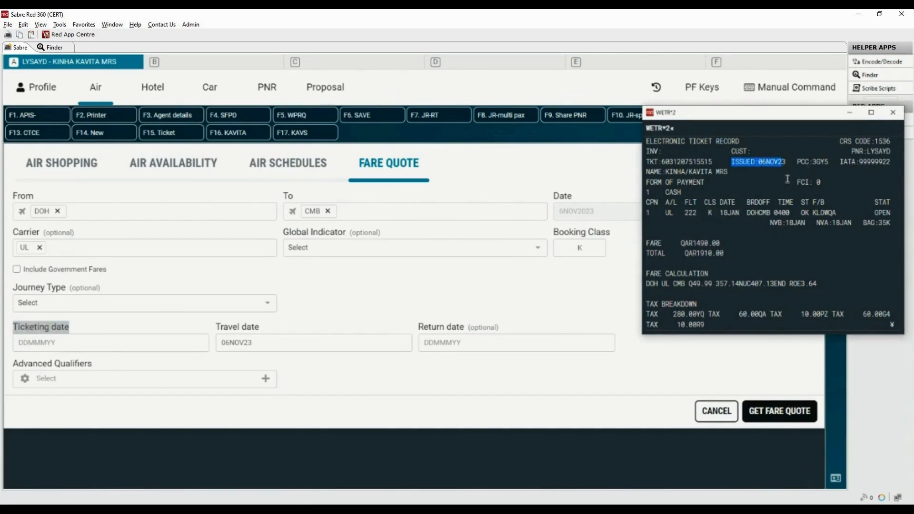
left_click(72, 344)
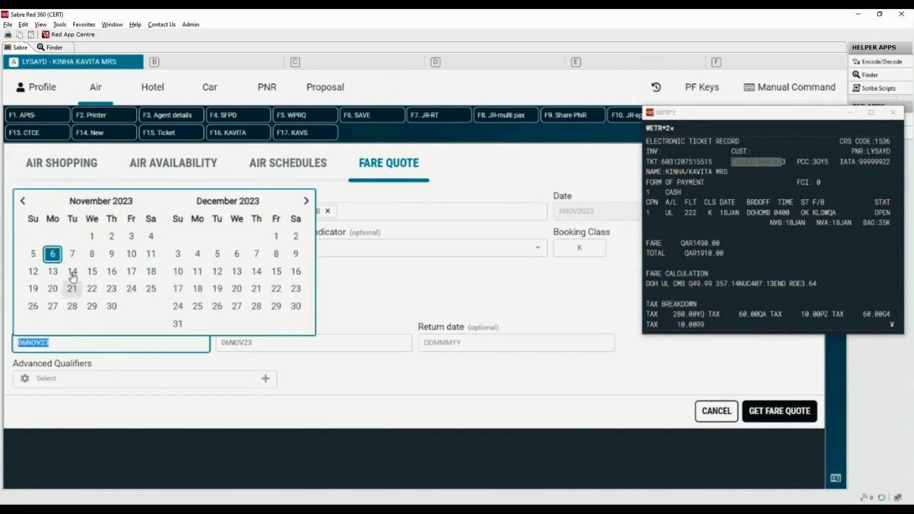
left_click(52, 255)
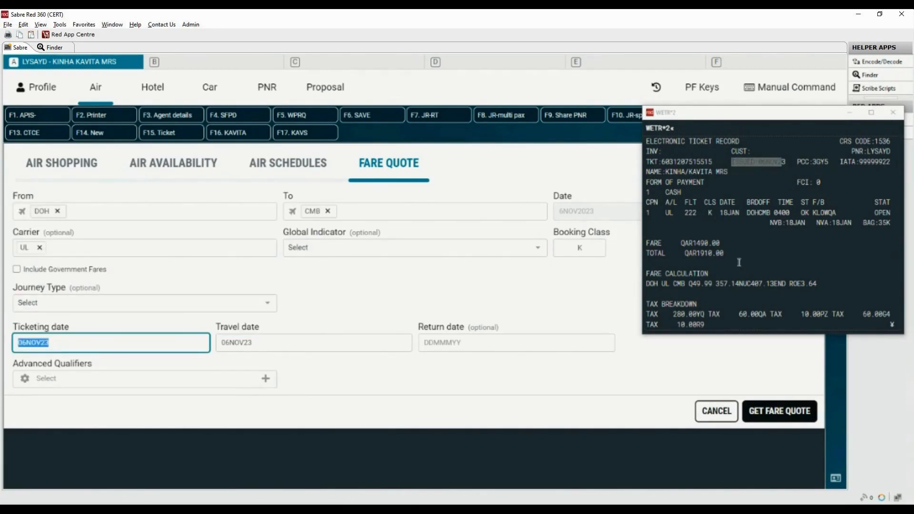
left_click_drag(719, 213, 740, 213)
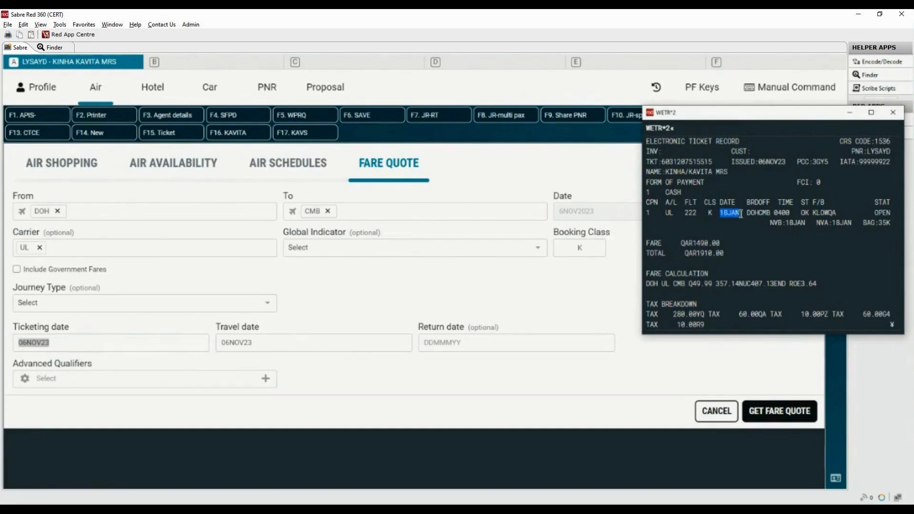
left_click(263, 345)
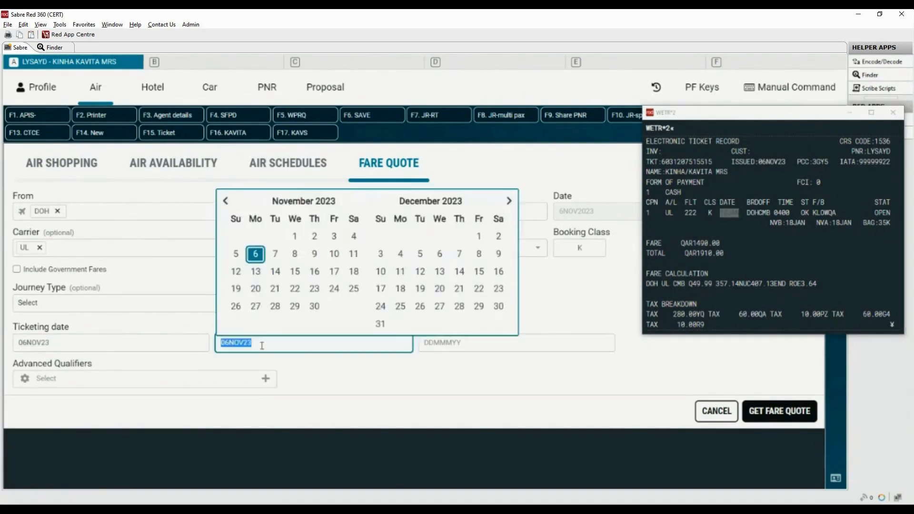
left_click(509, 201)
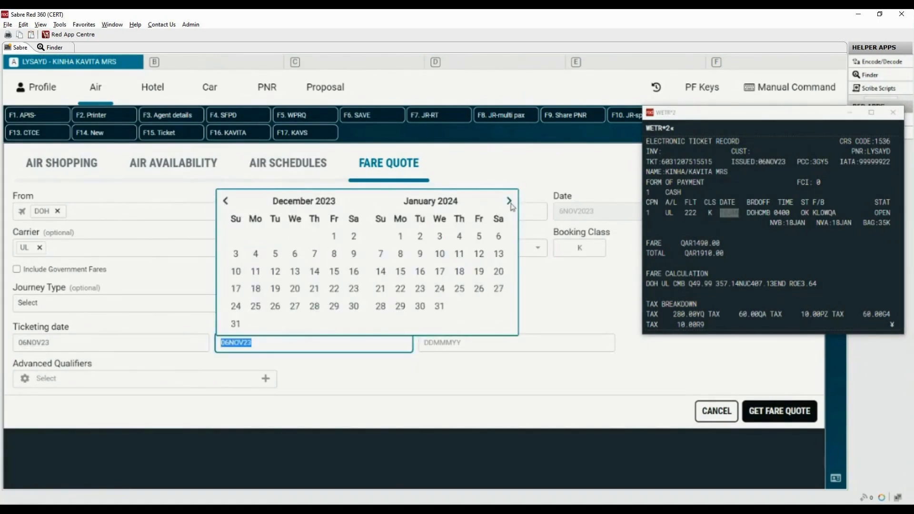
left_click(459, 271)
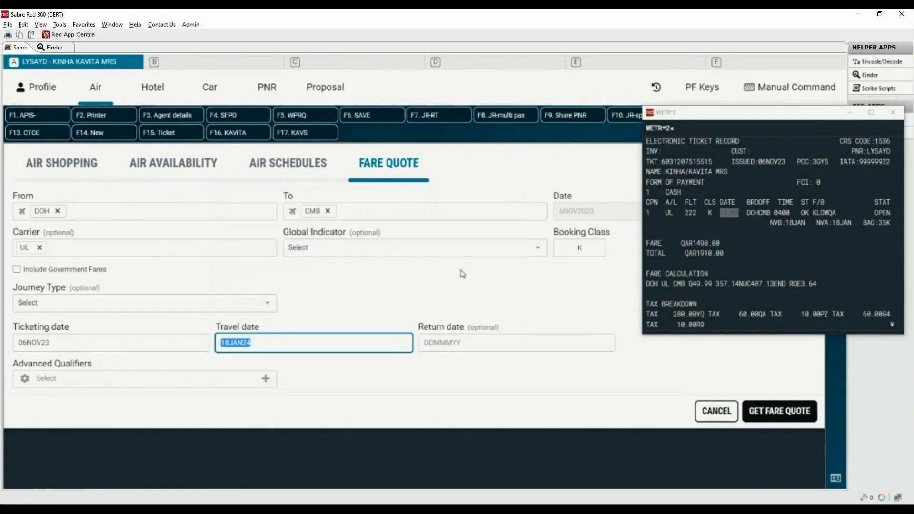
Get the fare quote and close the electronic ticket record window.
left_click(436, 378)
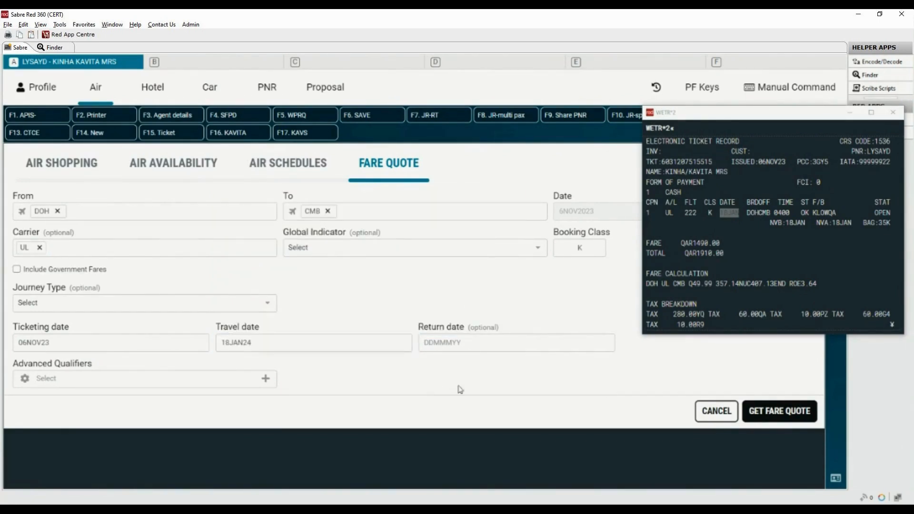
left_click(781, 412)
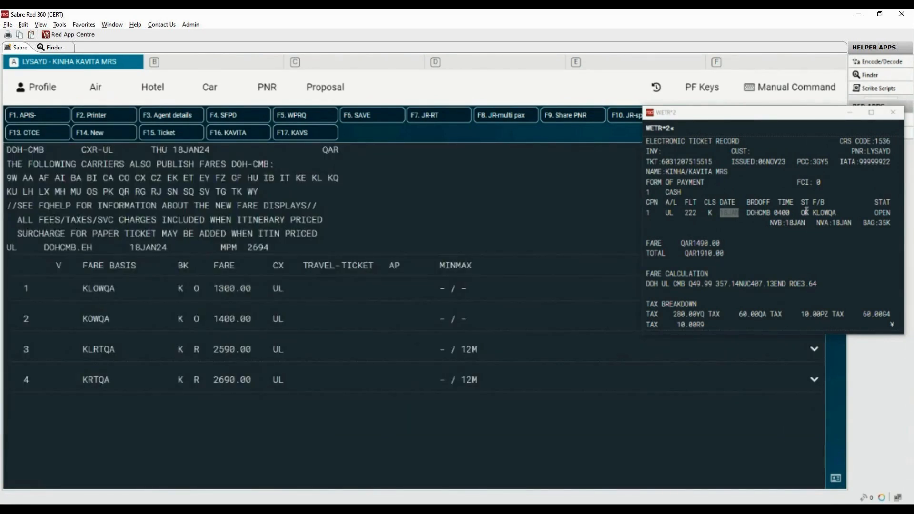
left_click_drag(813, 212, 841, 210)
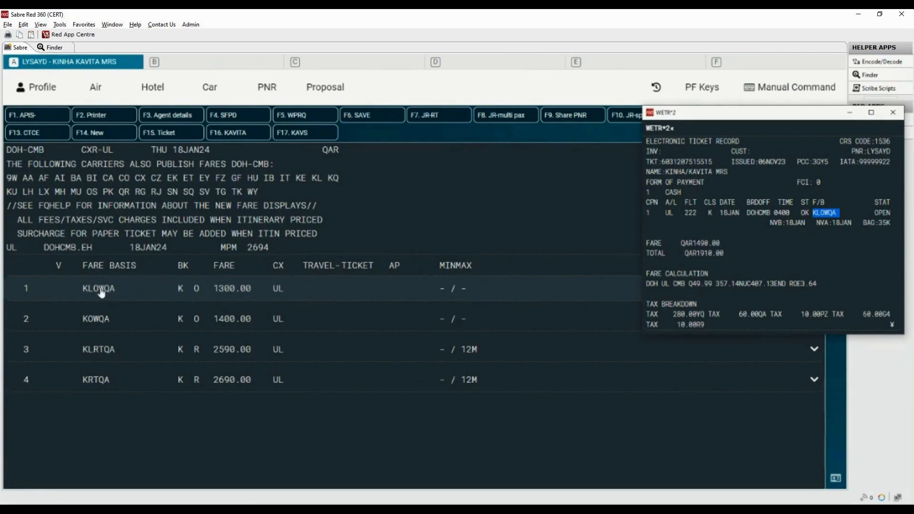
left_click(893, 115)
Open the fare rules for fare line 1 KLOWQA and review the Penalties category.
left_click(808, 289)
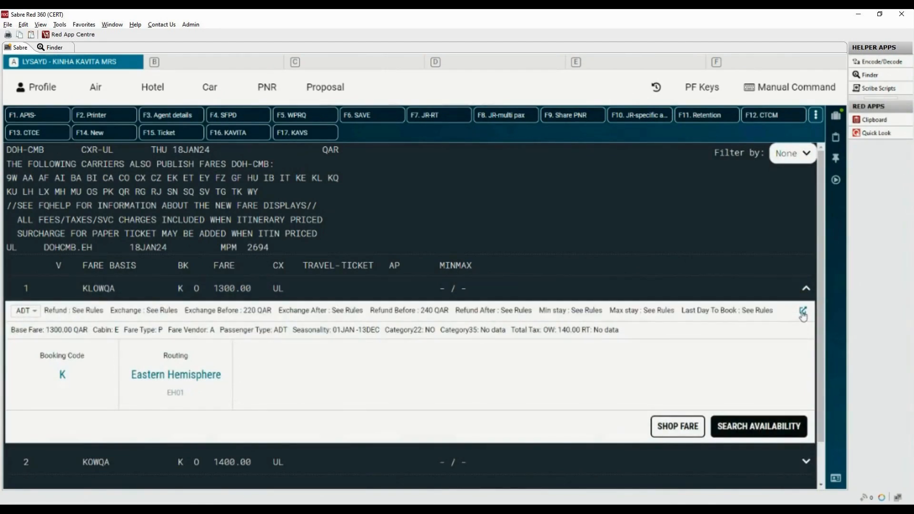
left_click(803, 313)
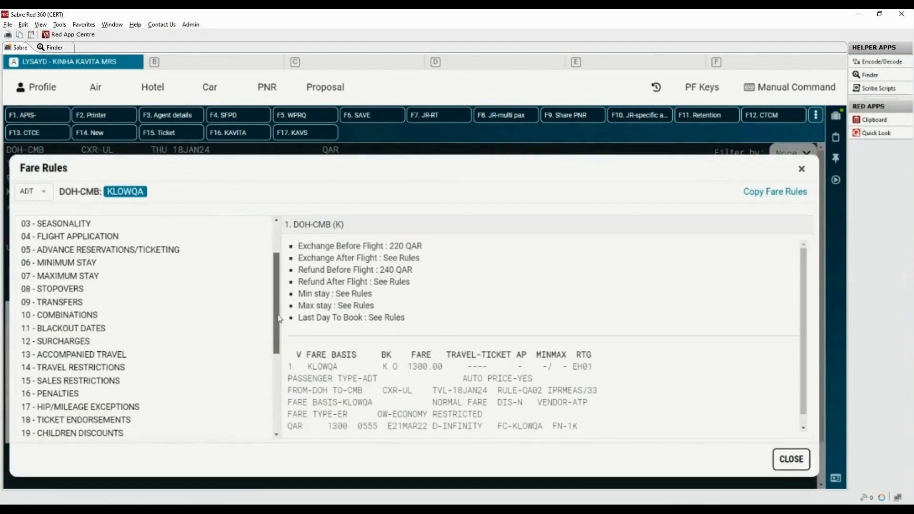
left_click(67, 392)
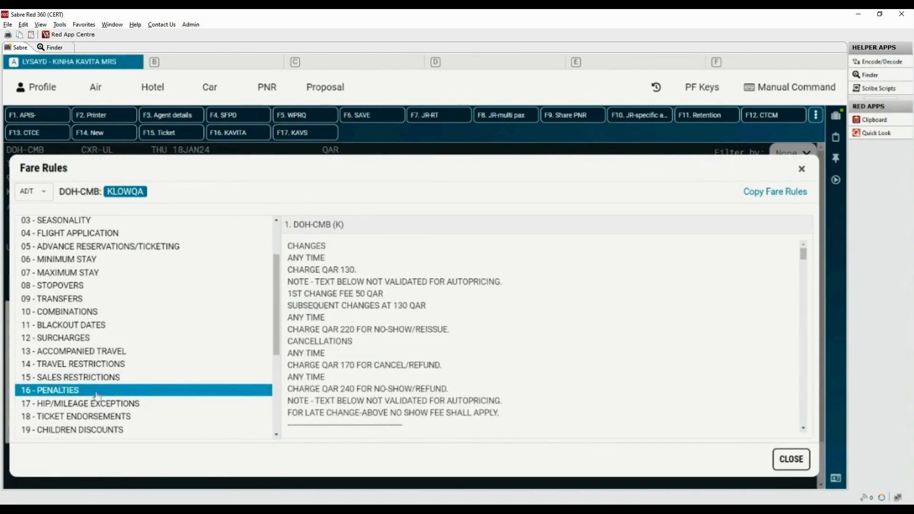
left_click_drag(288, 245, 458, 334)
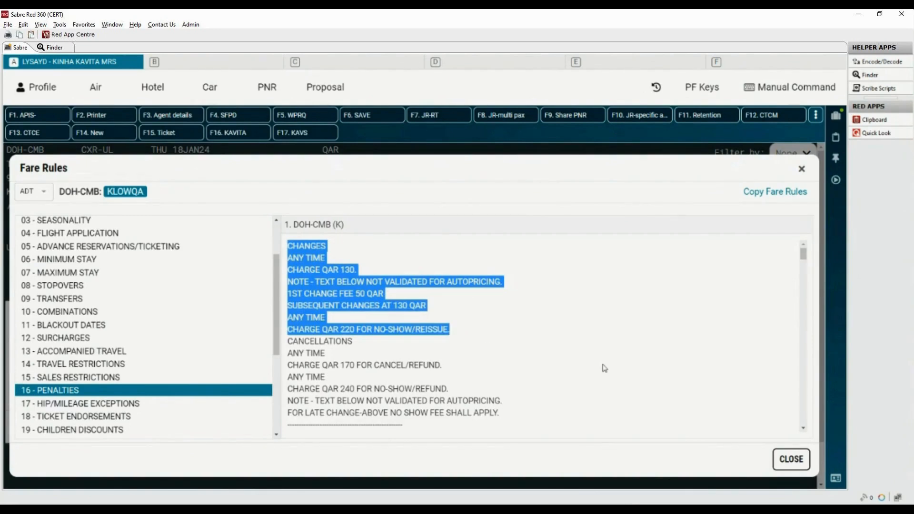
left_click(788, 460)
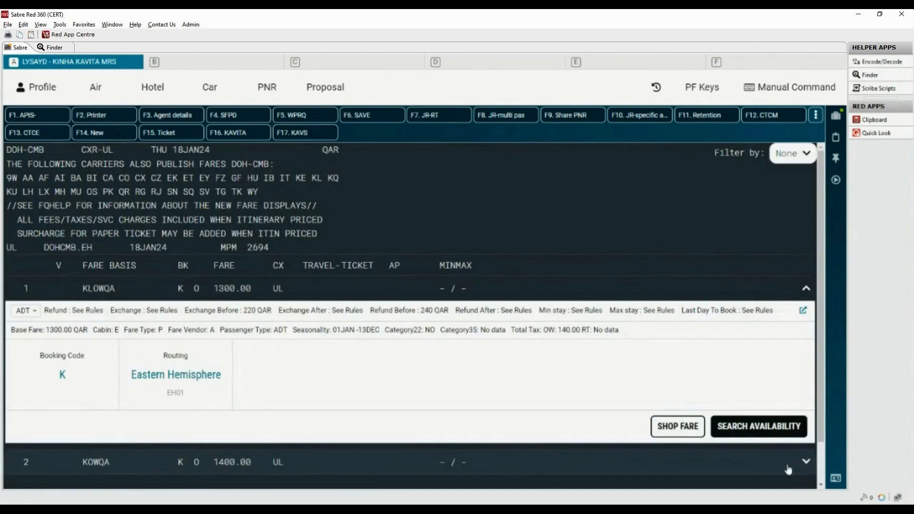
Clear the screen, switch to manual command entry, and display the PNR with *A.
key("ctrl+BackSpace")
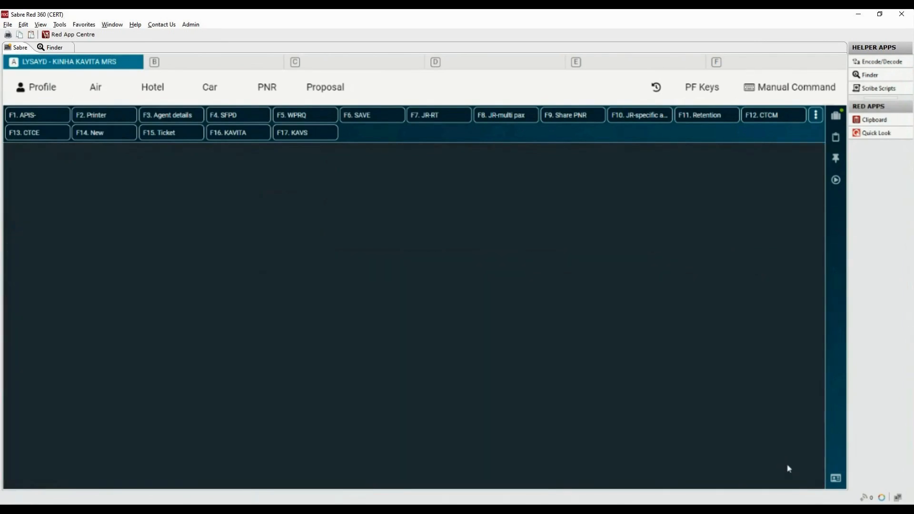
left_click(800, 94)
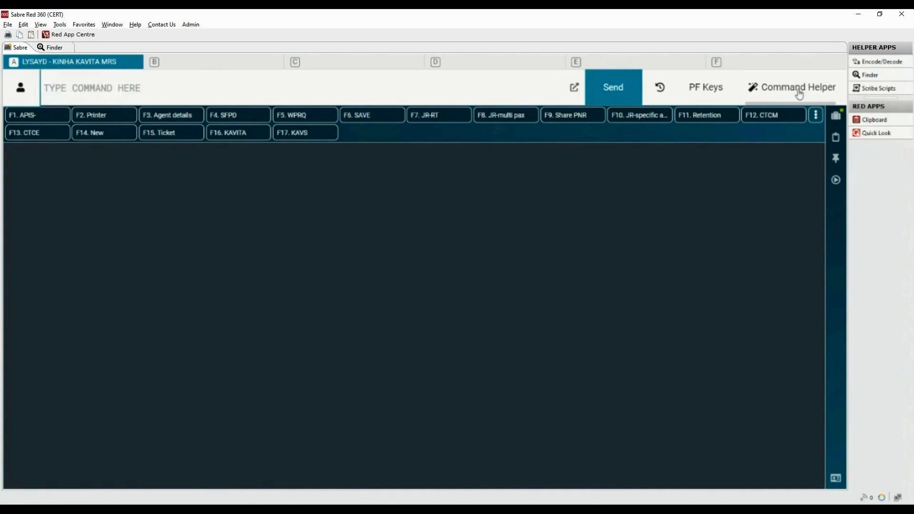
left_click(434, 94)
type("*A")
key("Return")
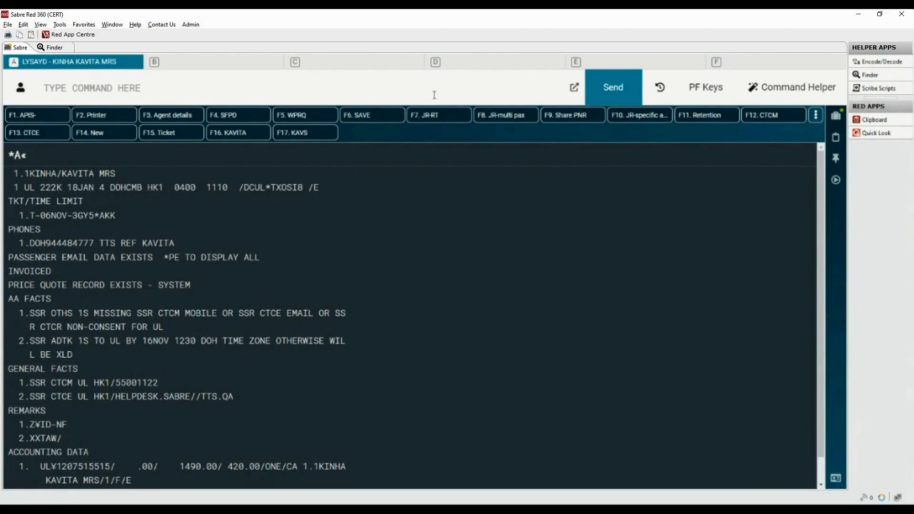
Cancel segment 1 with X1 and request UL availability DOH to CMB on 20JAN with 120JANDOHCMB¥UL.
type("X1")
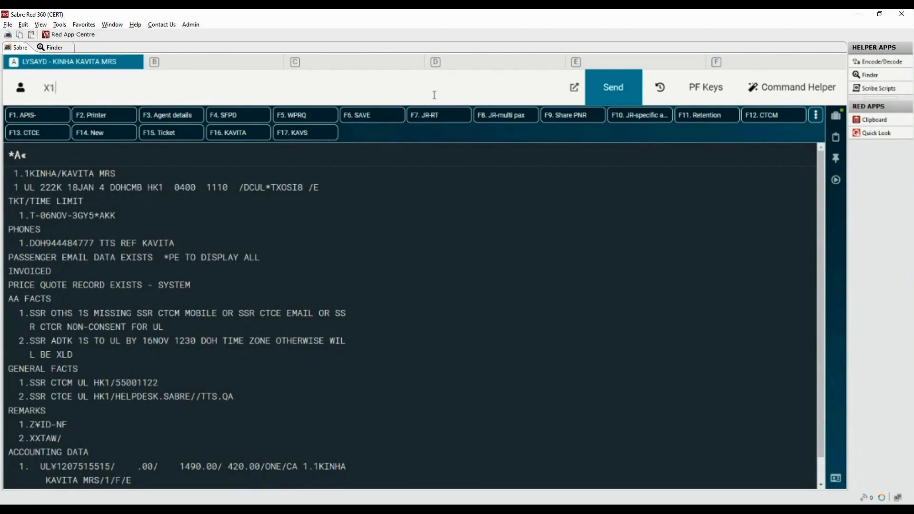
key("Return")
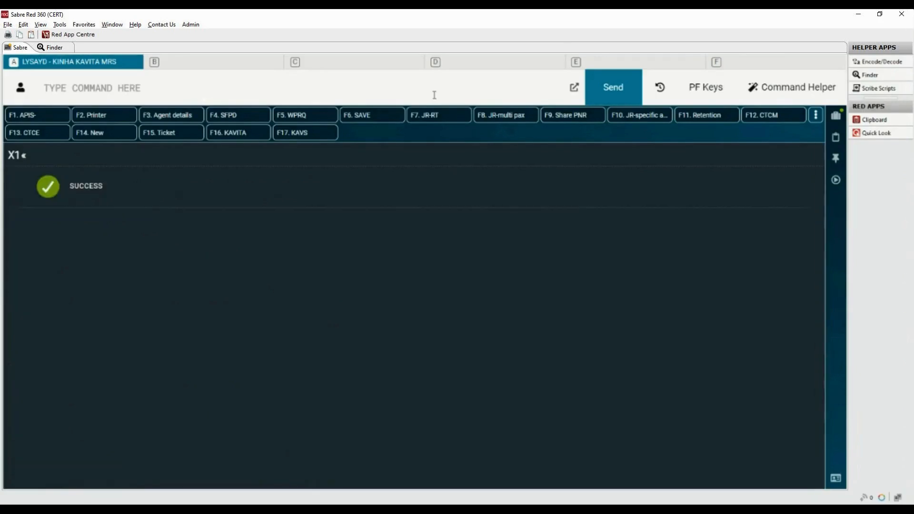
type("1")
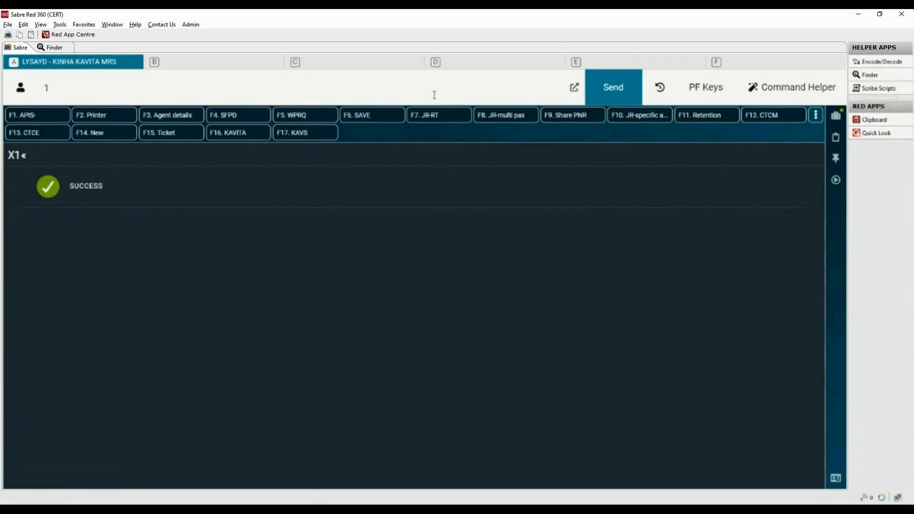
type("20JANDOHCM")
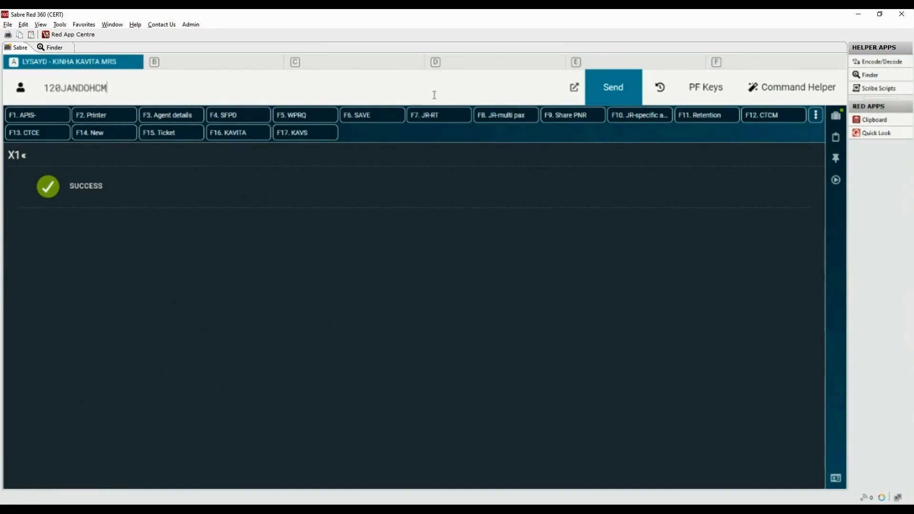
type("B¥UL")
key("Return")
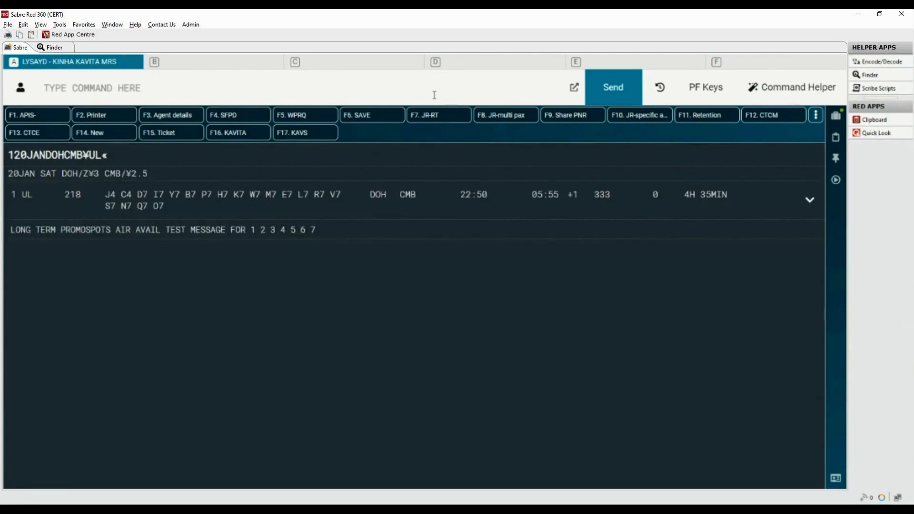
Sell one K-class seat on UL 218 DOH–CMB for 20JAN and display the PNR with *A.
left_click(240, 200)
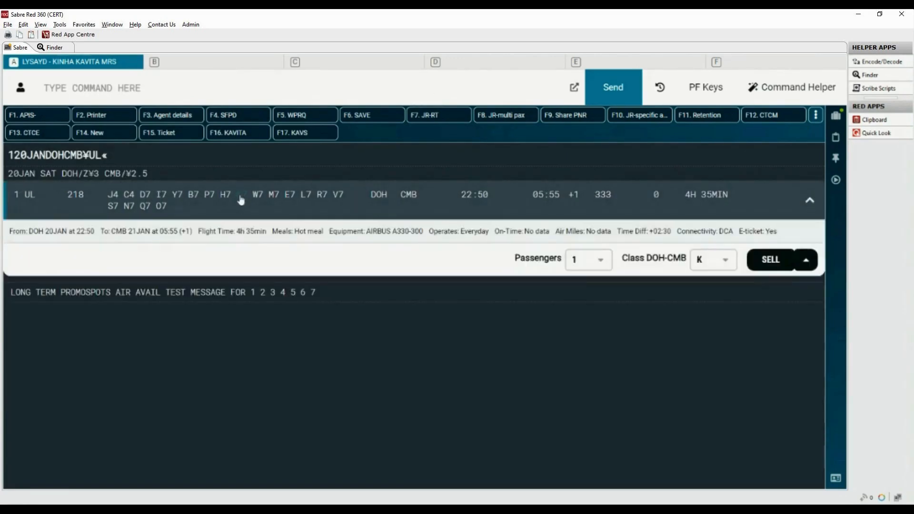
left_click(764, 261)
left_click(327, 90)
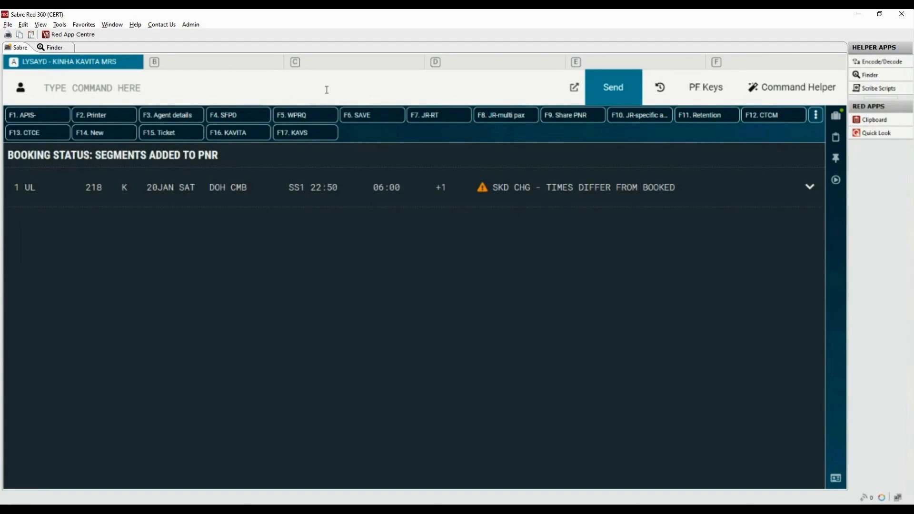
type("*A")
key("Return")
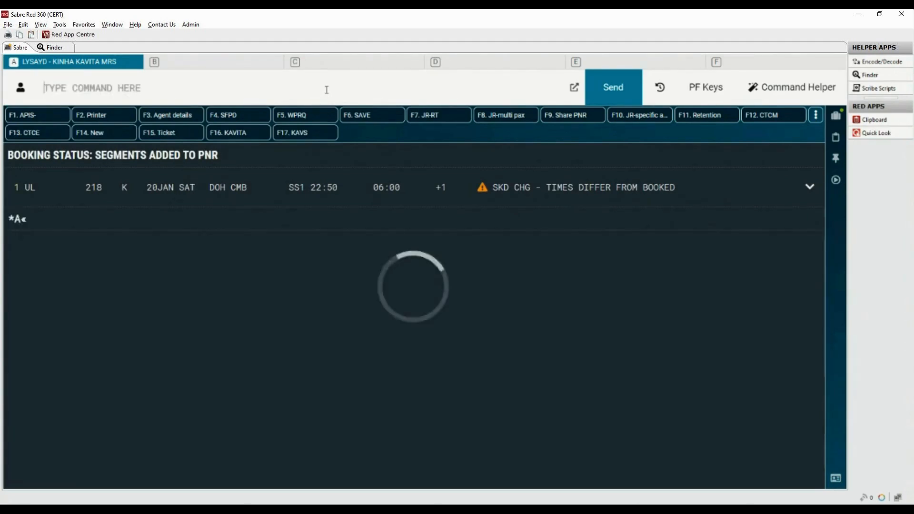
Enter the received-from field with the passenger's name and end and redisplay the record with ER.
type("6")
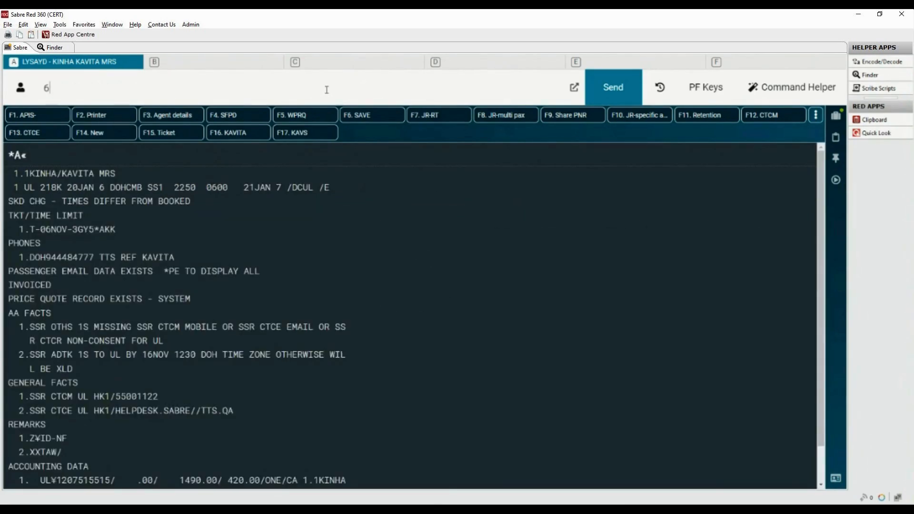
type("KAVITA§ER")
key("Return")
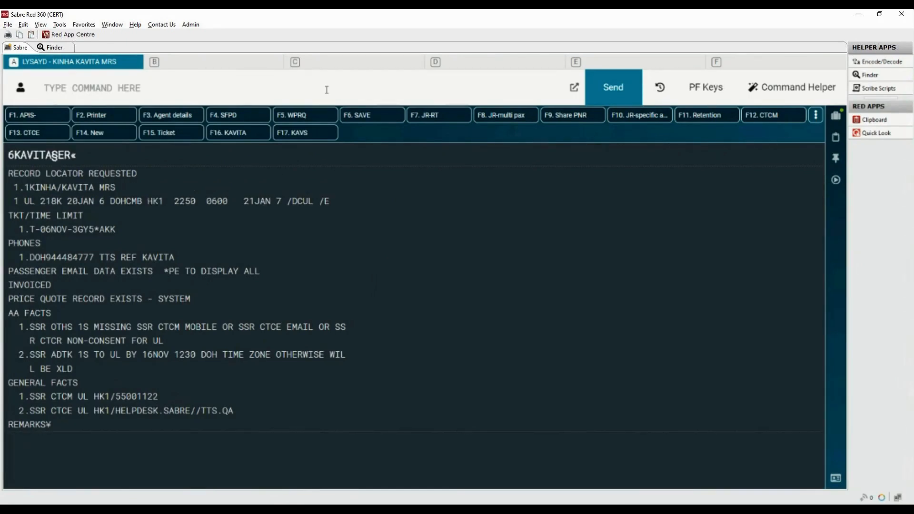
Ignore and retrieve the PNR with IR, then display its name, itinerary and ticketing fields with *N*I*T.
type("IR")
key("Return")
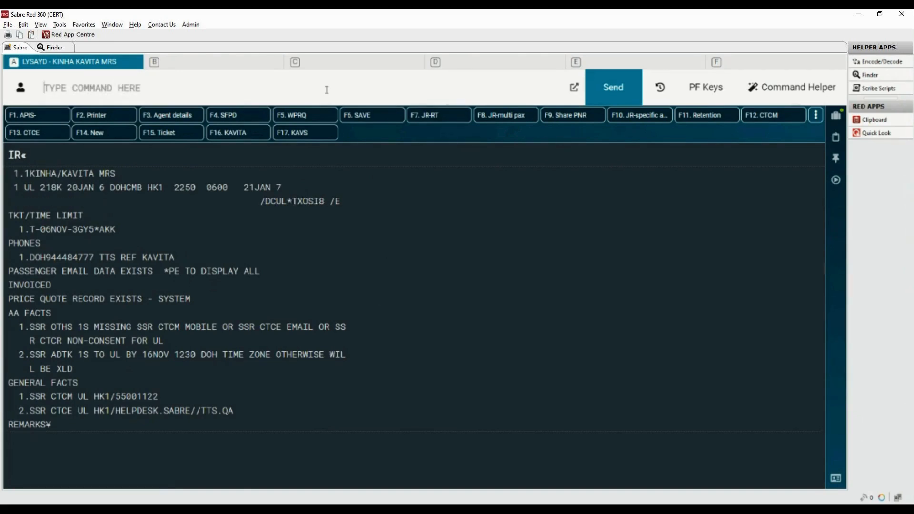
left_click_drag(147, 188, 163, 187)
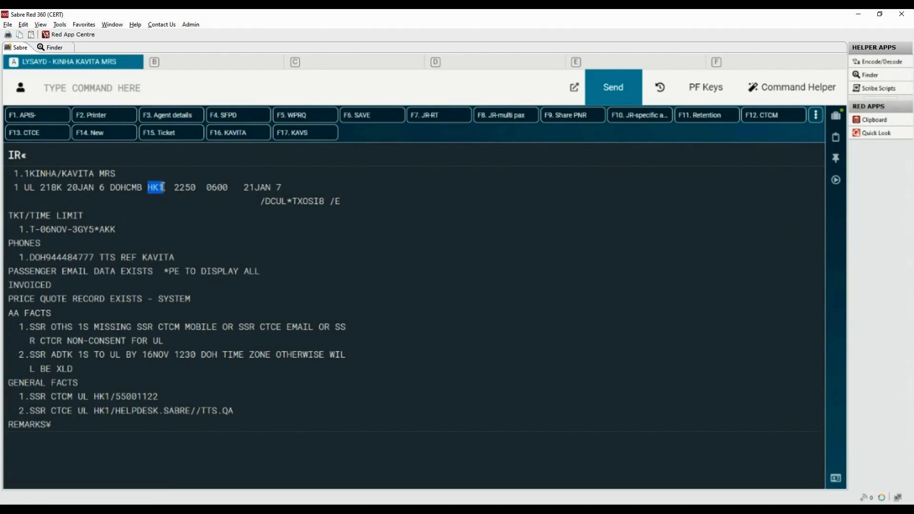
left_click(263, 201)
left_click_drag(263, 201, 330, 201)
left_click(219, 90)
type("*N")
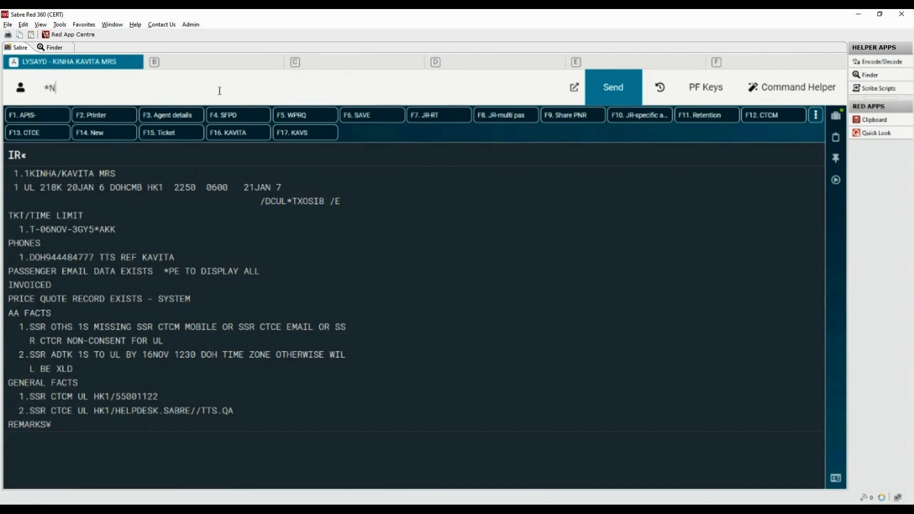
type("*I*T")
key("Return")
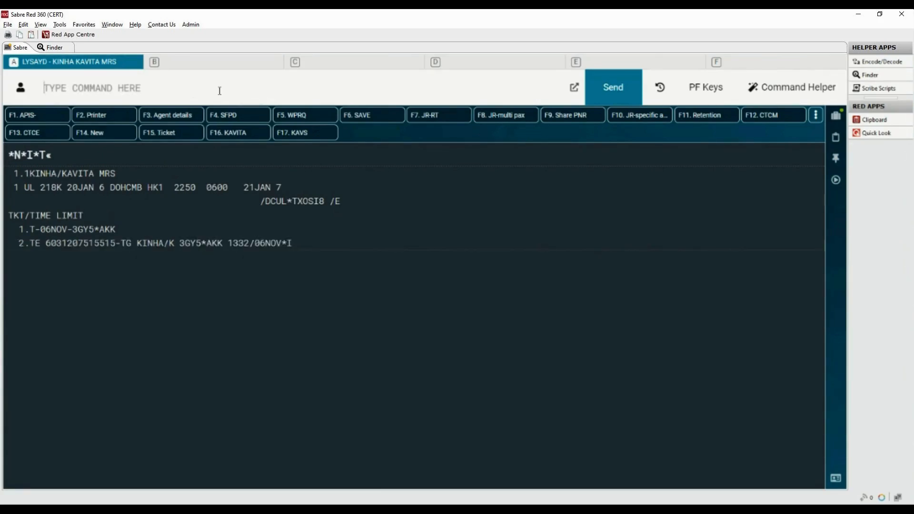
Start the exchange reissue against ticketing field 2 with WFRFTR2.
left_click_drag(19, 244, 117, 245)
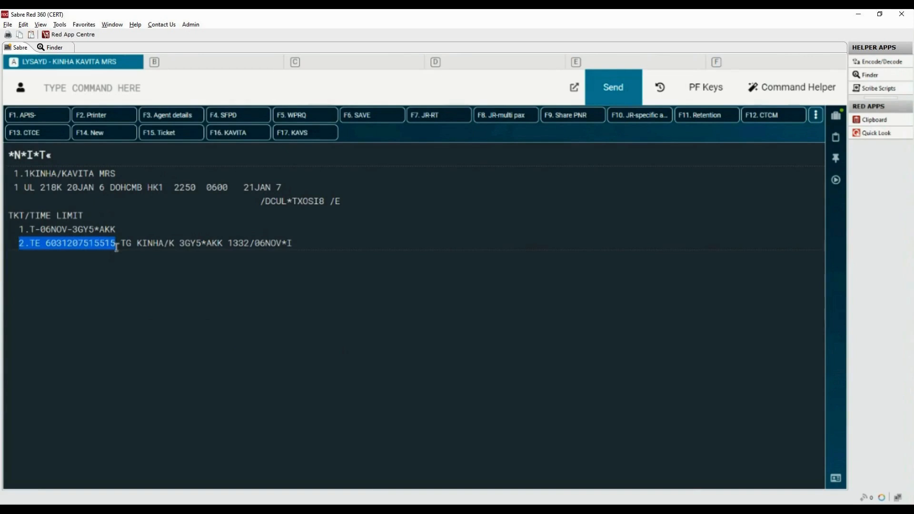
left_click(105, 85)
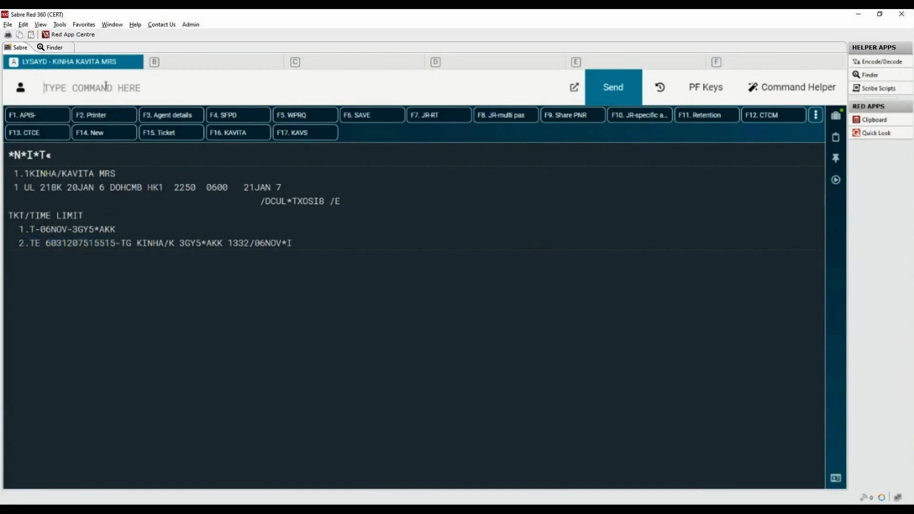
type("WFRF")
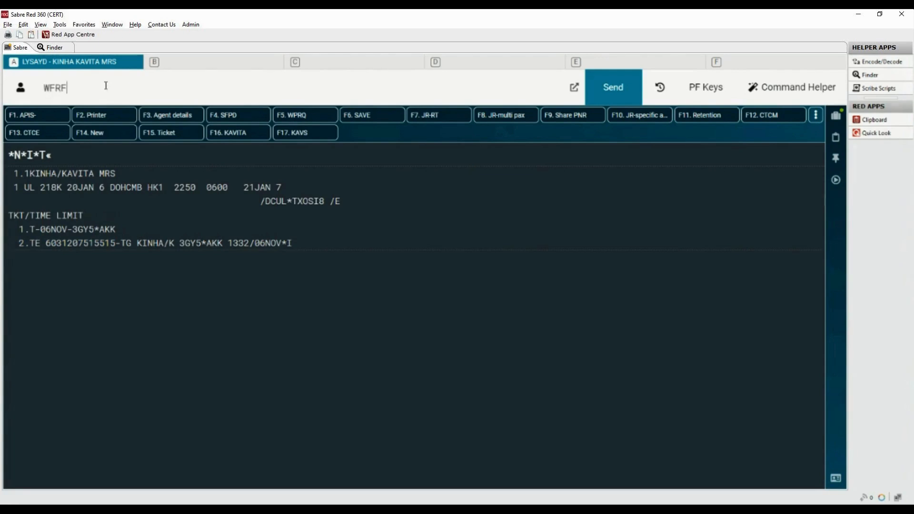
type("TR2")
key("Return")
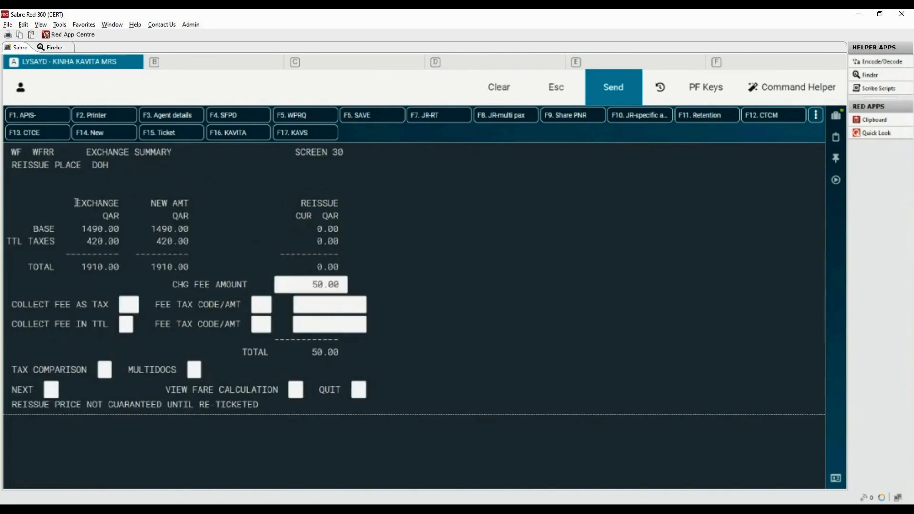
Review the exchange summary amounts and change fee, and mark Collect Fee in TTL with X.
left_click_drag(75, 203, 190, 205)
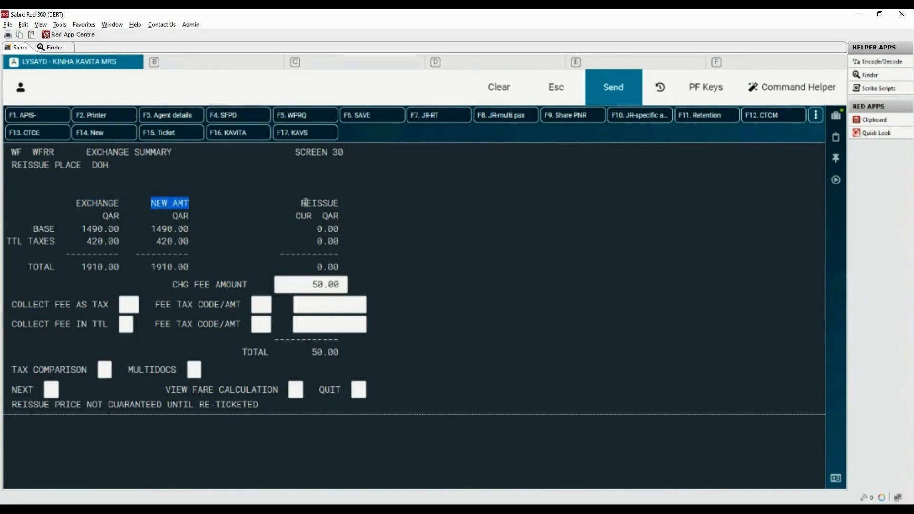
left_click(304, 201)
left_click_drag(304, 201, 338, 204)
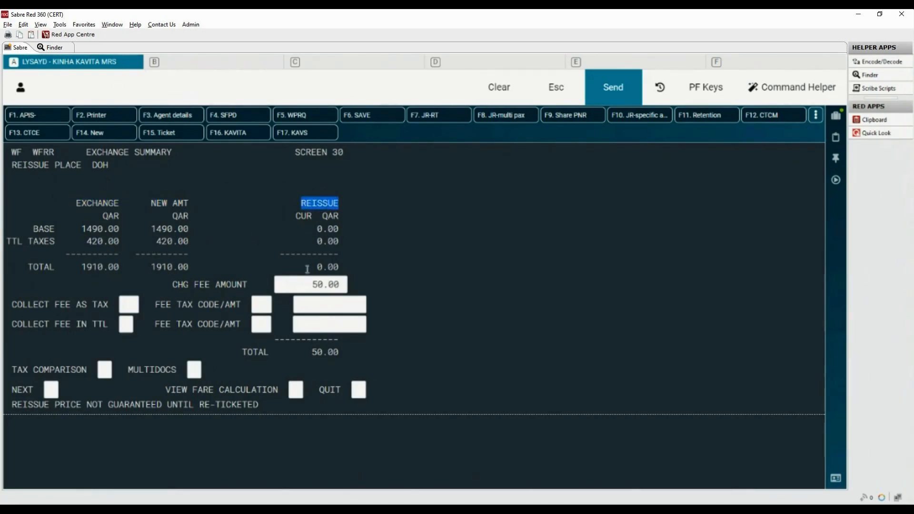
left_click_drag(310, 266, 350, 267)
left_click_drag(172, 284, 250, 285)
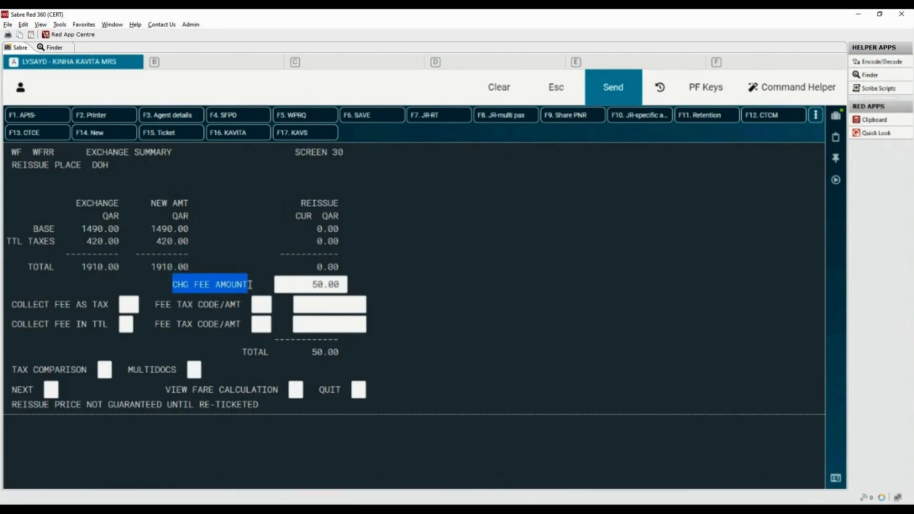
left_click(225, 347)
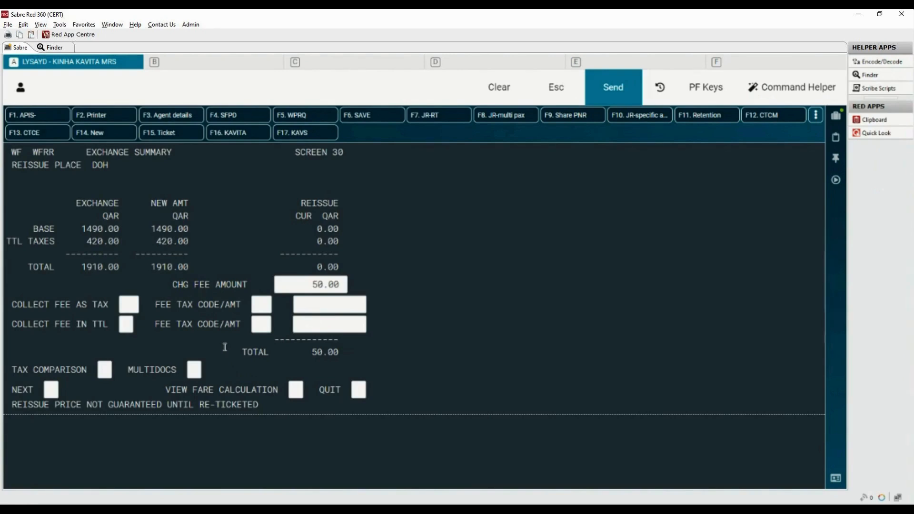
left_click_drag(12, 267, 109, 270)
left_click(125, 267)
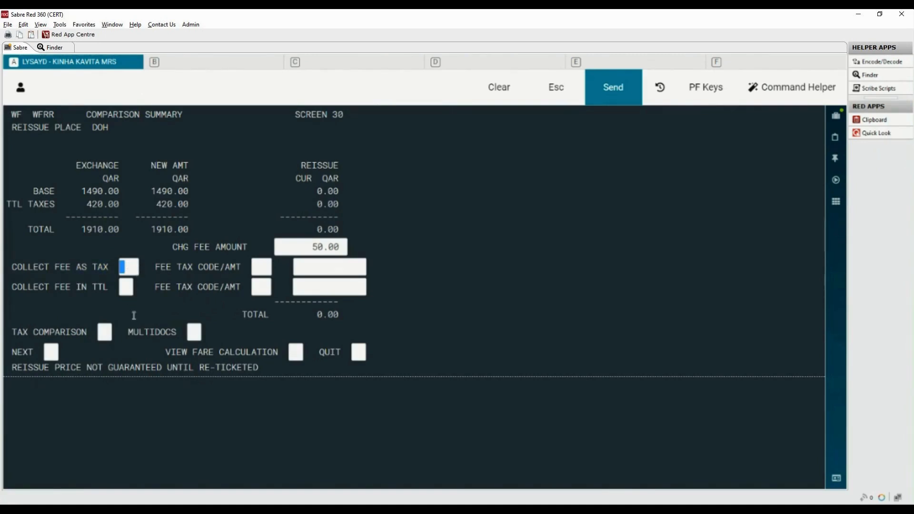
left_click_drag(11, 287, 112, 287)
left_click(127, 288)
type("X")
key("Return")
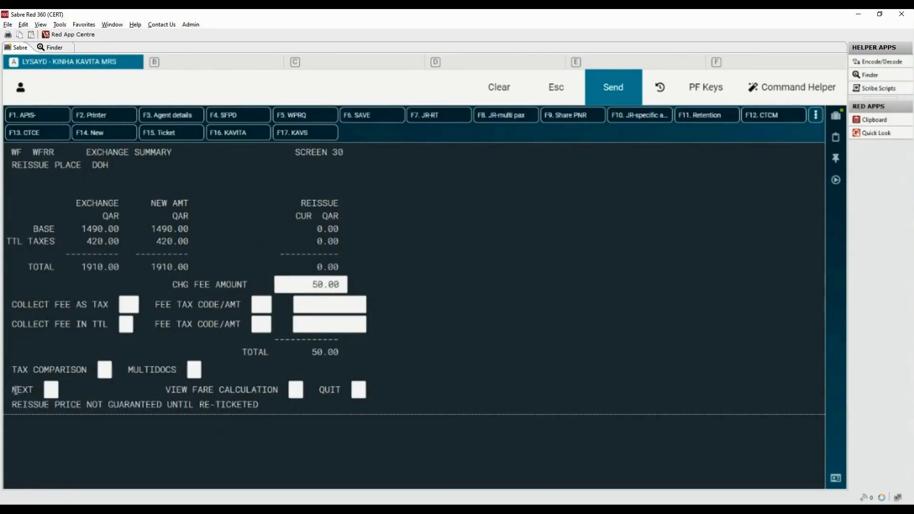
Mark NEXT on the exchange summary to proceed to the ticketing instructions.
left_click_drag(12, 389, 34, 389)
left_click(51, 391)
type("X")
key("Return")
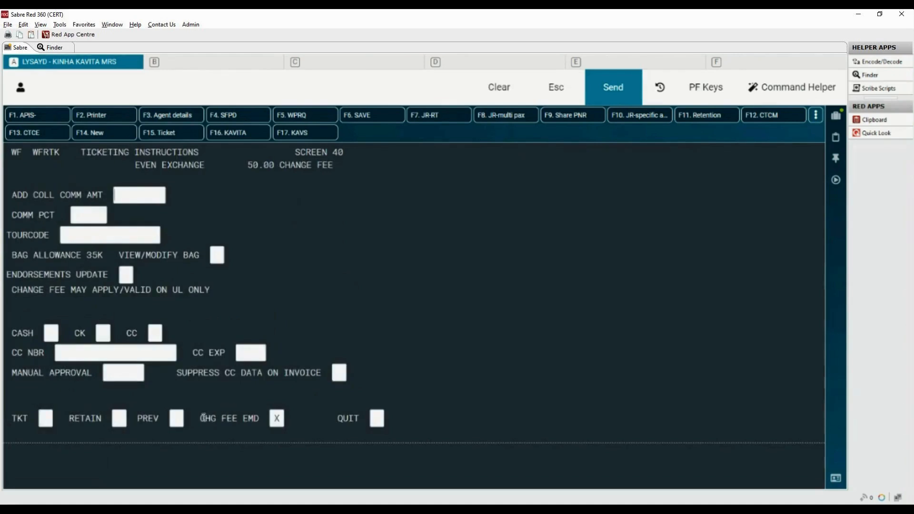
Review the payment fields and select Cash as the form of payment.
left_click_drag(202, 418, 295, 422)
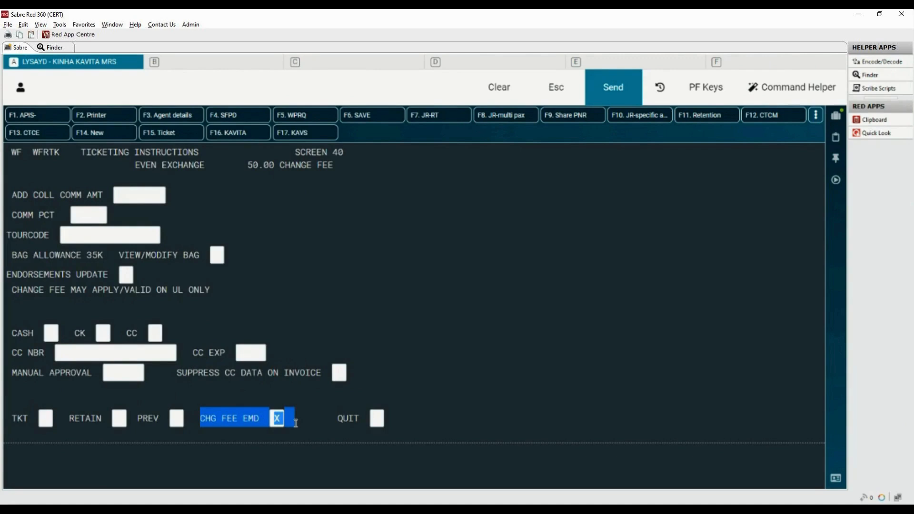
left_click(296, 423)
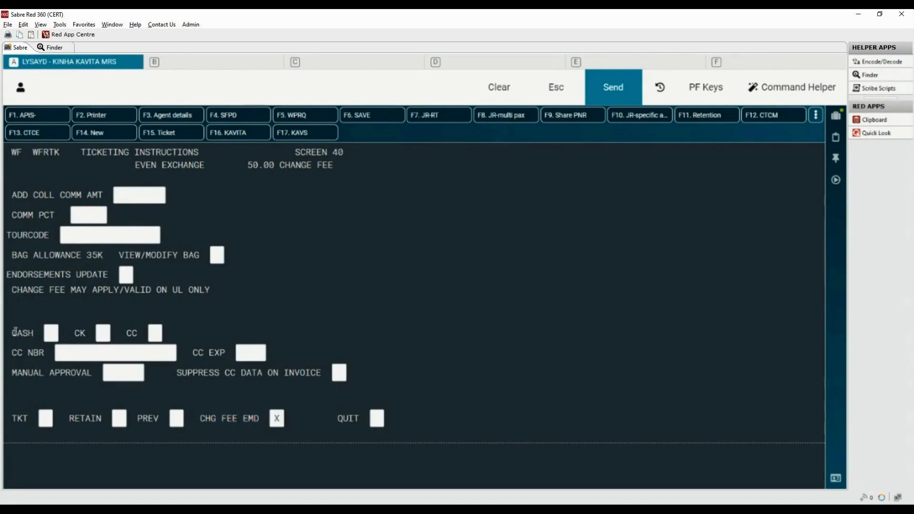
left_click_drag(12, 334, 143, 335)
left_click(13, 353)
left_click_drag(14, 353, 46, 362)
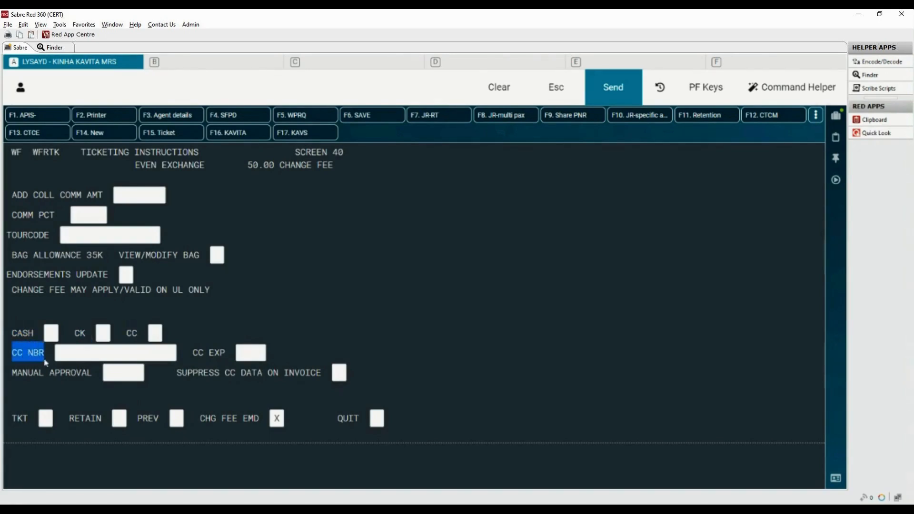
left_click(196, 353)
left_click_drag(195, 352, 225, 353)
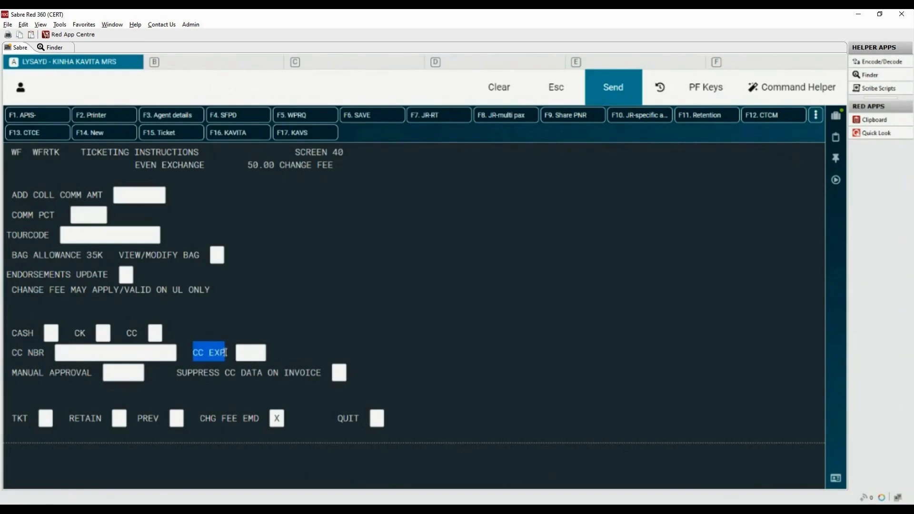
left_click_drag(13, 332, 54, 334)
type("X")
Open the baggage allowance by segment by marking View/Modify Bag.
left_click_drag(248, 165, 344, 165)
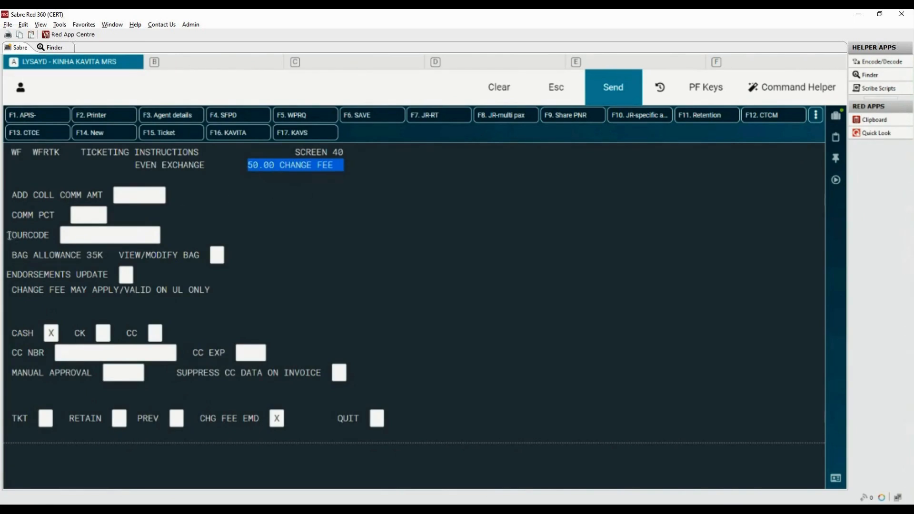
left_click_drag(9, 236, 51, 235)
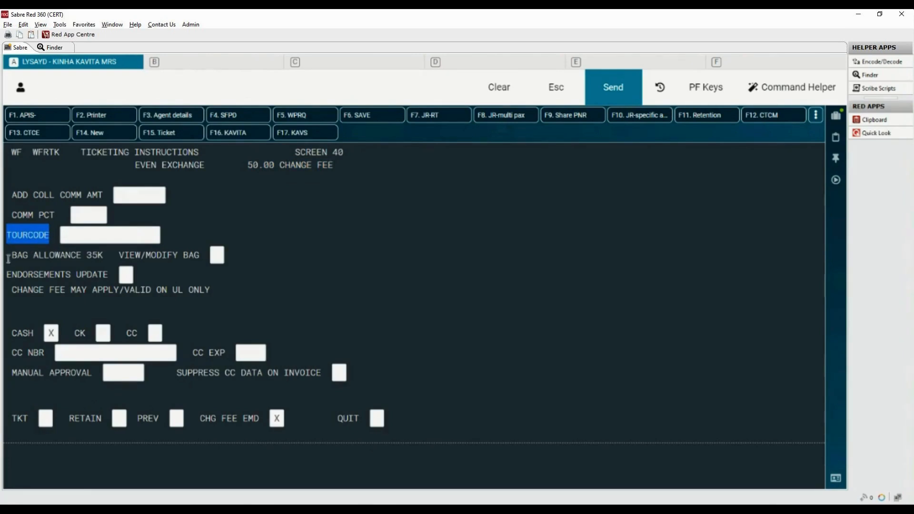
left_click_drag(11, 255, 199, 267)
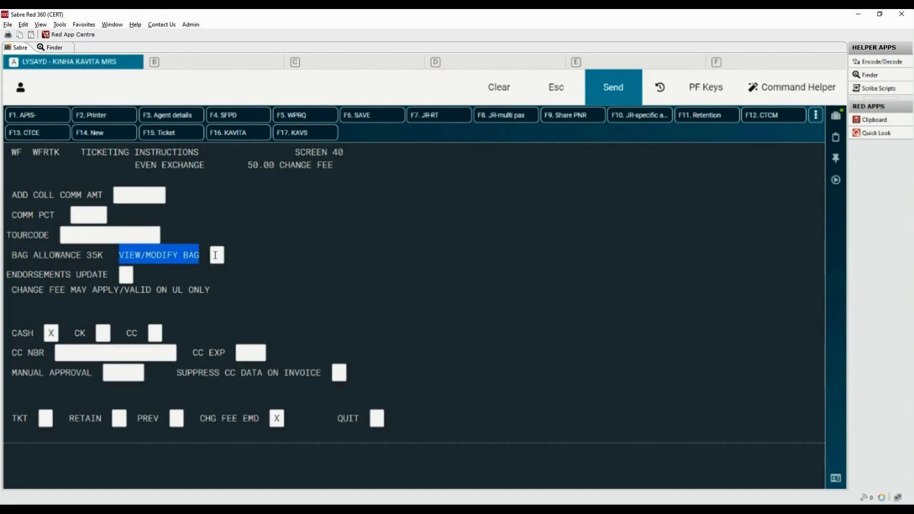
left_click(216, 255)
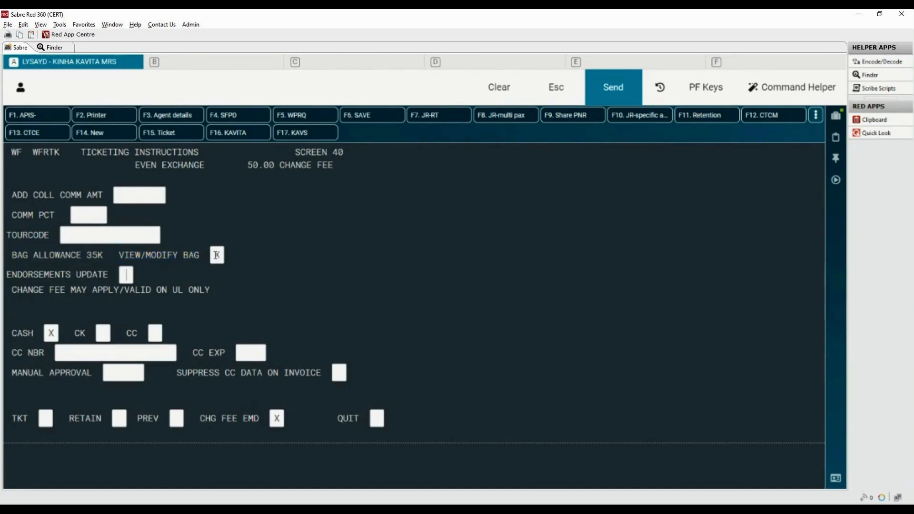
type("X")
key("Return")
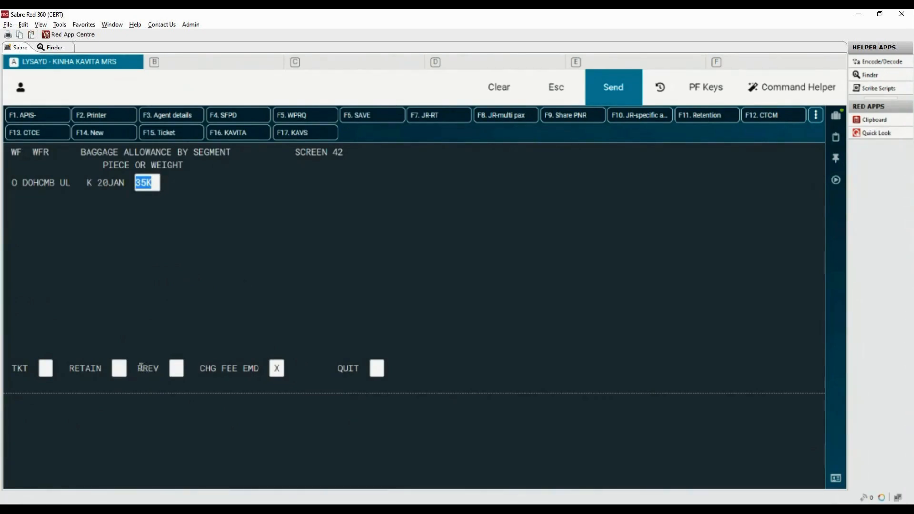
Return to the ticketing instructions by marking PREV.
left_click_drag(137, 369, 163, 369)
type("X")
key("Return")
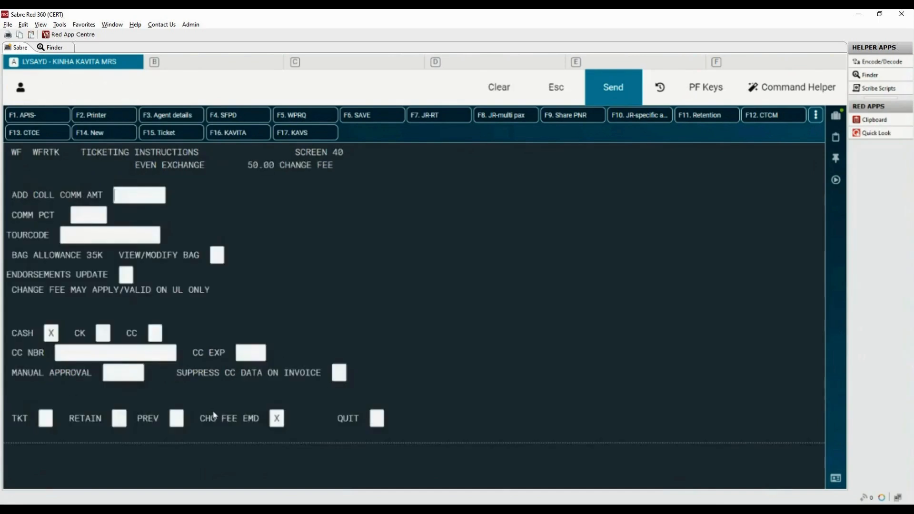
Mark Endorsements Update to open the endorsement lines.
left_click_drag(7, 274, 111, 275)
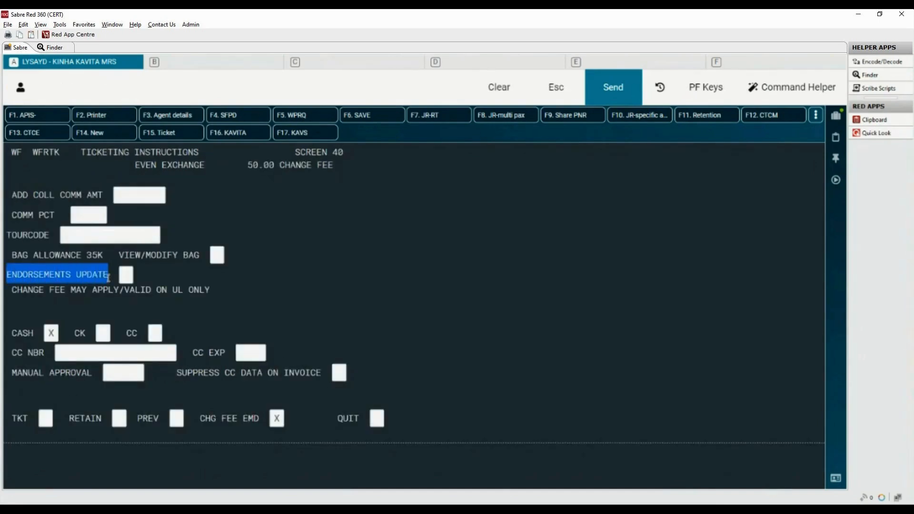
left_click(126, 274)
type("X")
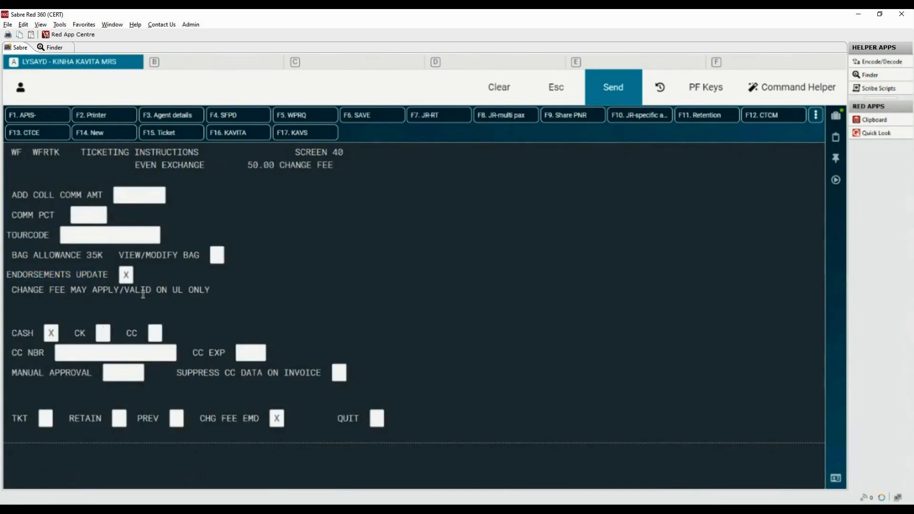
key("Return")
Mark Retain instead of TKT on the ticketing instructions.
left_click_drag(12, 288, 274, 300)
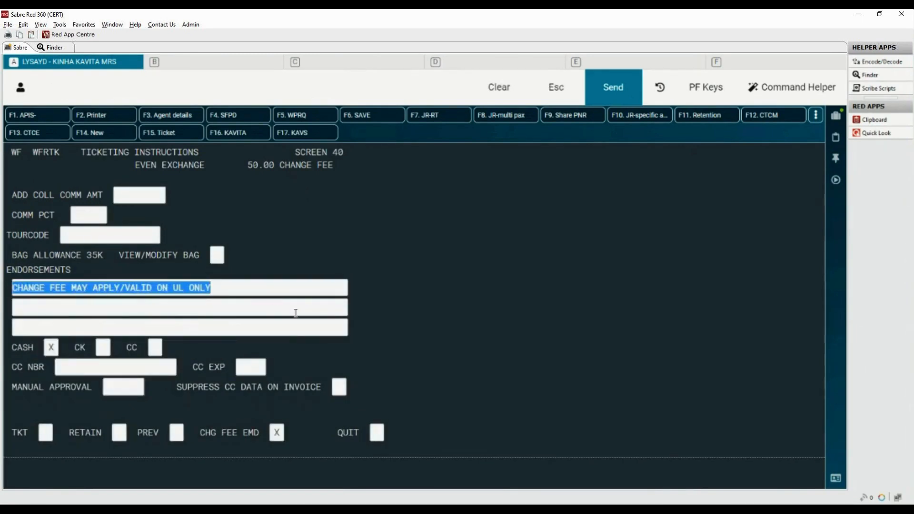
left_click(54, 469)
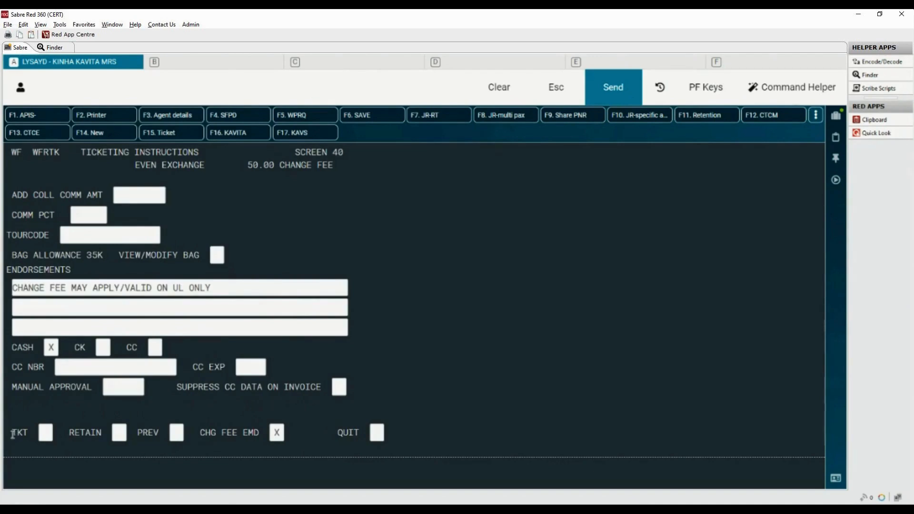
left_click_drag(12, 433, 30, 434)
left_click(45, 433)
type("X")
left_click_drag(45, 432, 101, 434)
key("BackSpace")
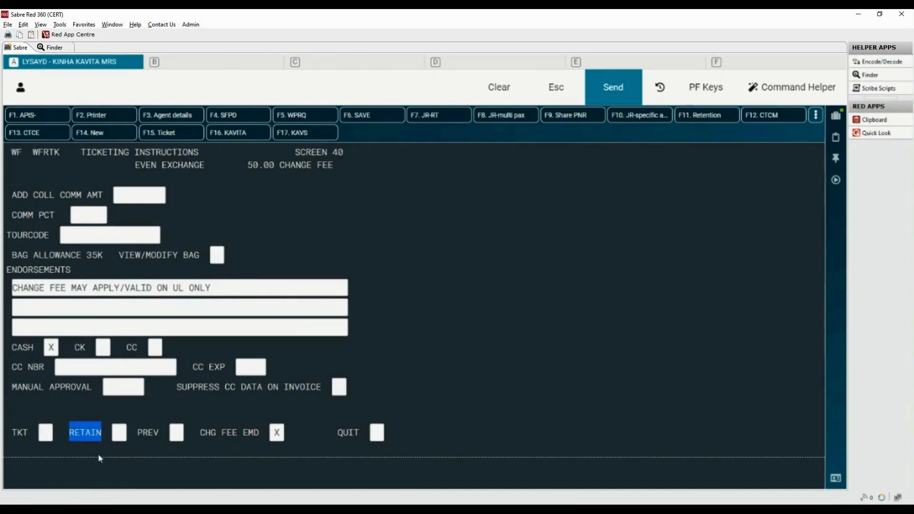
left_click(120, 439)
type("X")
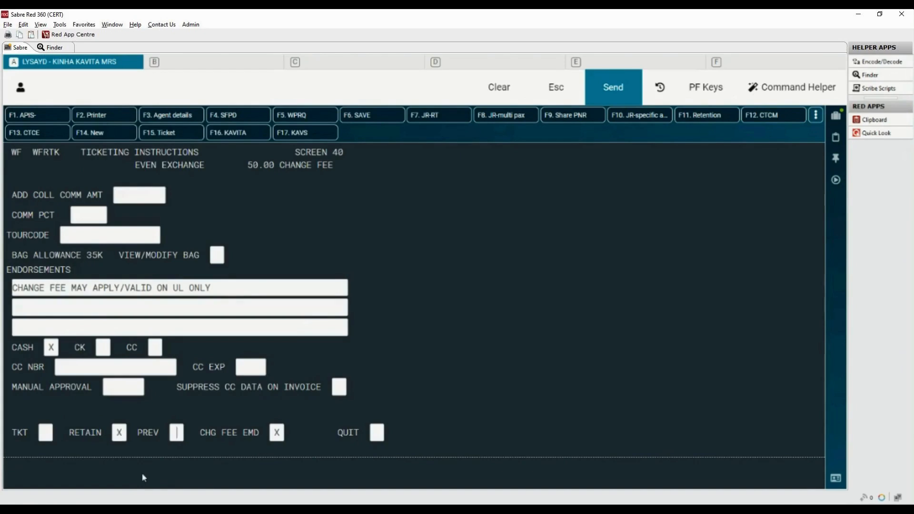
Submit the retained transaction and end the booking with the passenger's received-from name.
key("Return")
type("6")
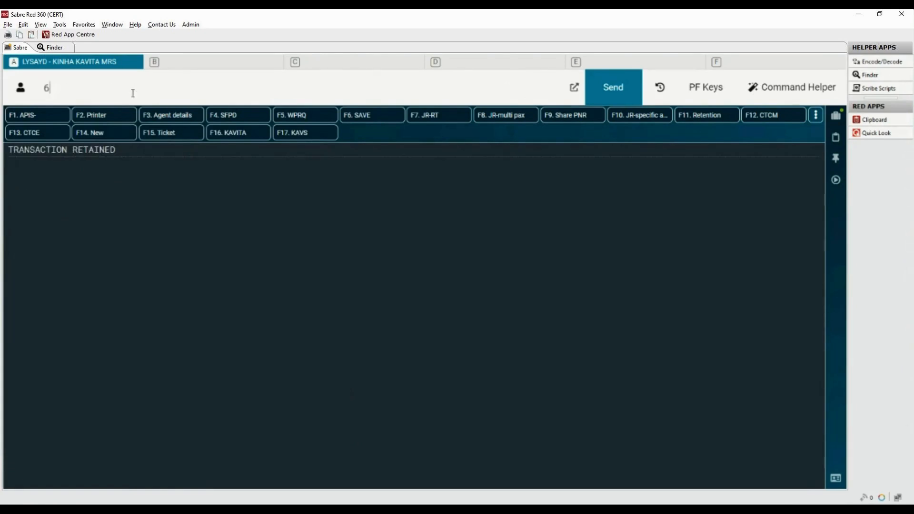
type("KAVITASER")
key("Return")
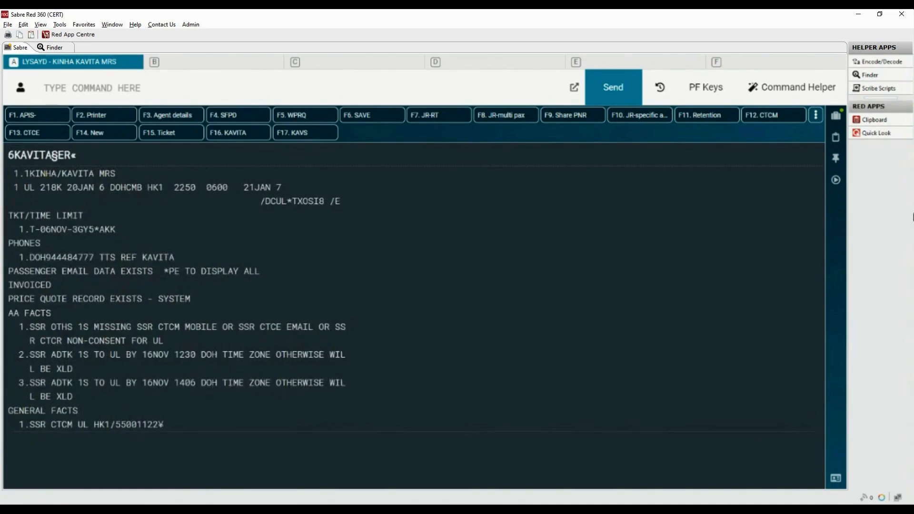
Ignore and redisplay the booking, and display the price quote record summary.
type("IR")
key("Return")
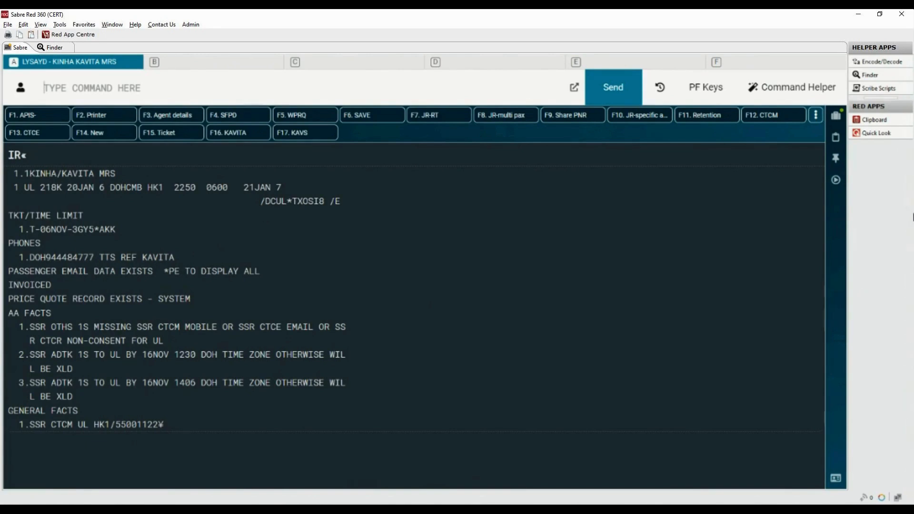
type("*PQS")
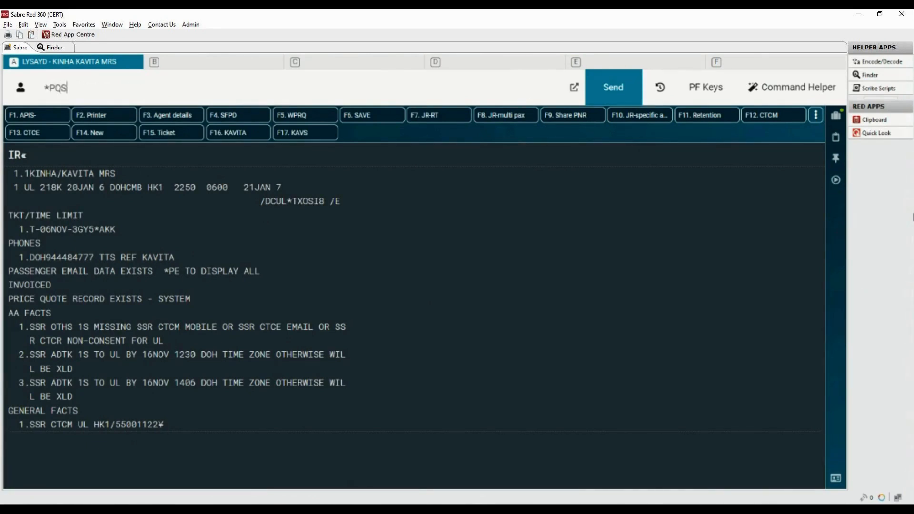
key("Return")
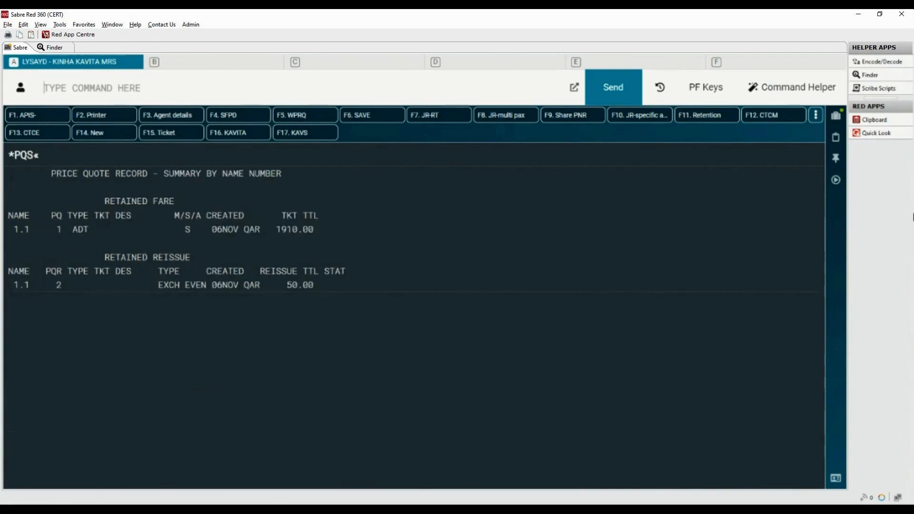
left_click_drag(105, 257, 238, 254)
left_click_drag(51, 285, 68, 284)
left_click_drag(286, 285, 322, 285)
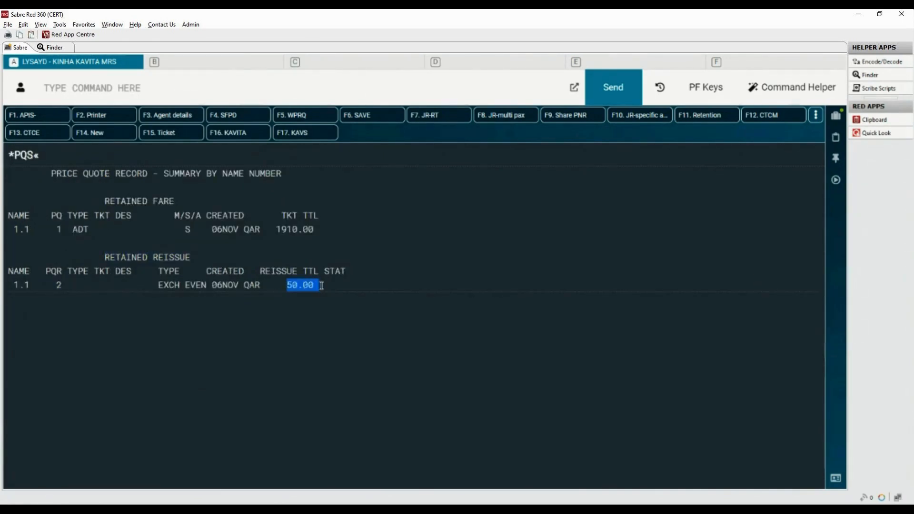
Display the exchange details of price quote reissue record 2, paging down and back up through them.
left_click(134, 90)
type("*P")
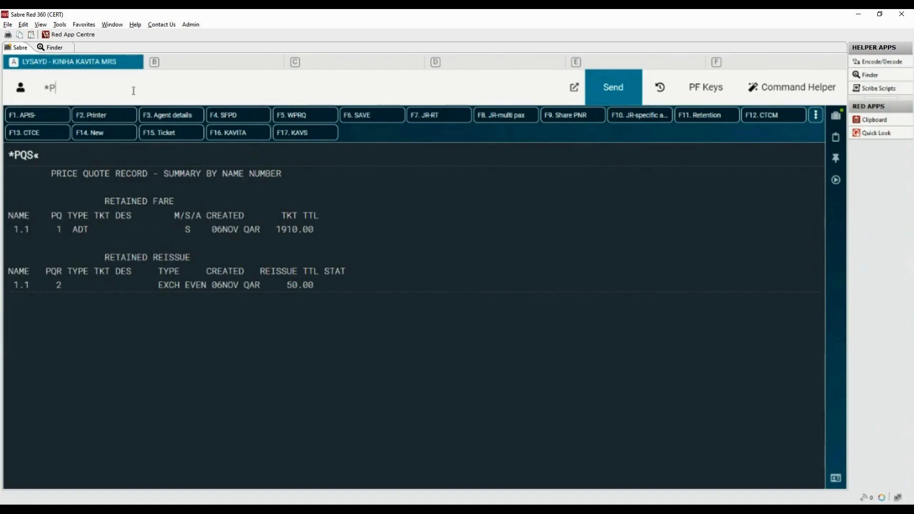
type("QR2")
key("Return")
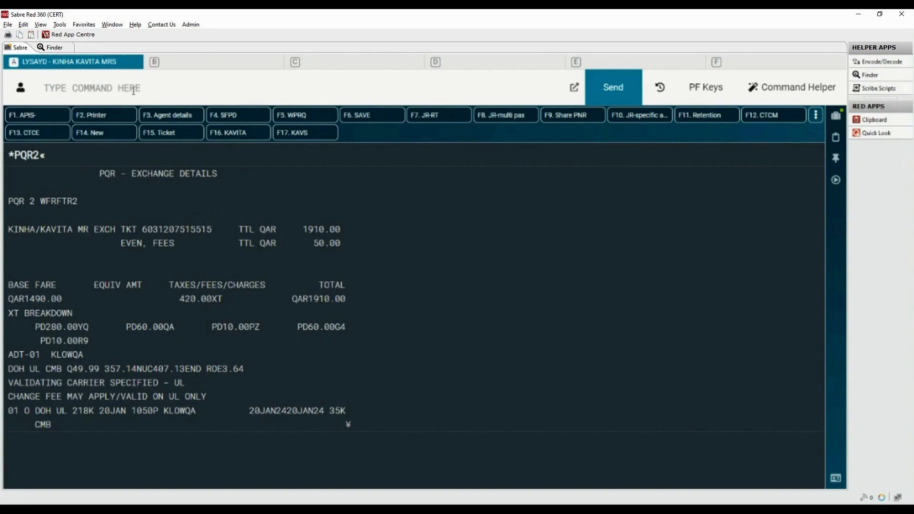
type("MD")
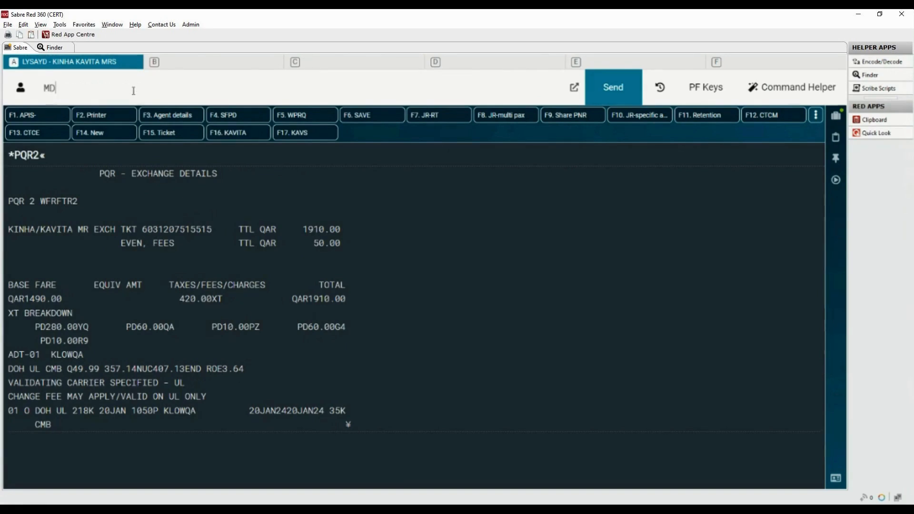
key("Return")
left_click_drag(8, 187, 96, 190)
left_click_drag(8, 203, 176, 204)
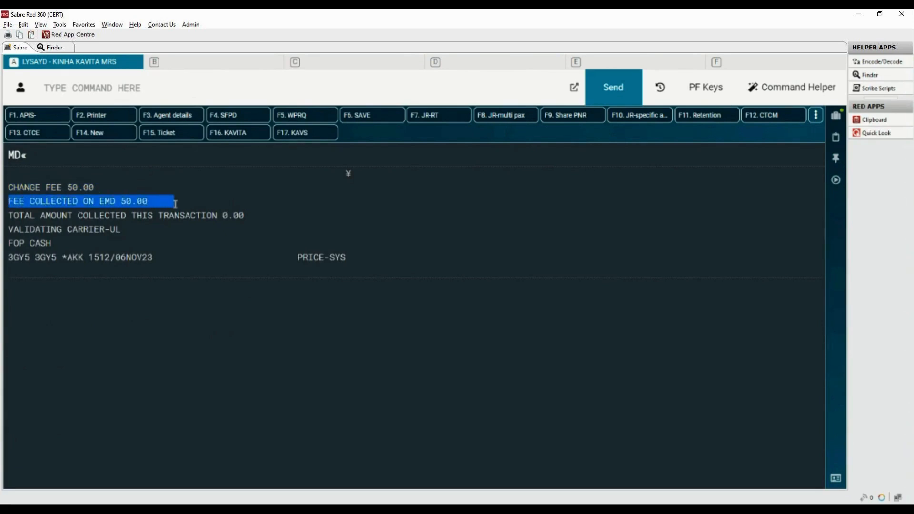
left_click_drag(8, 216, 249, 217)
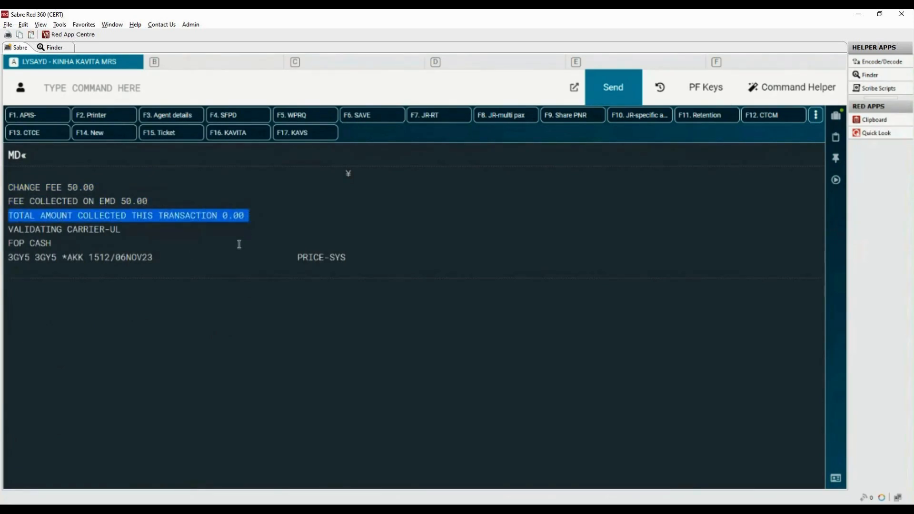
left_click(227, 86)
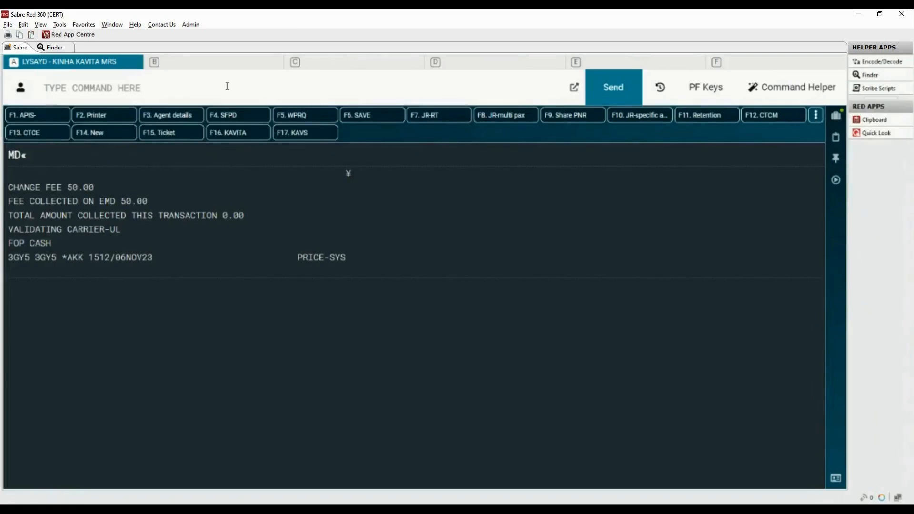
type("MU")
key("Return")
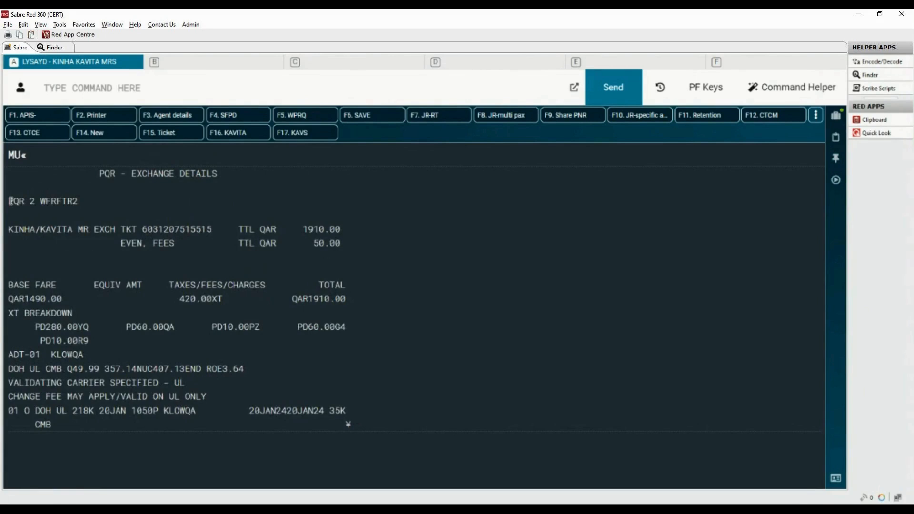
left_click_drag(9, 201, 36, 202)
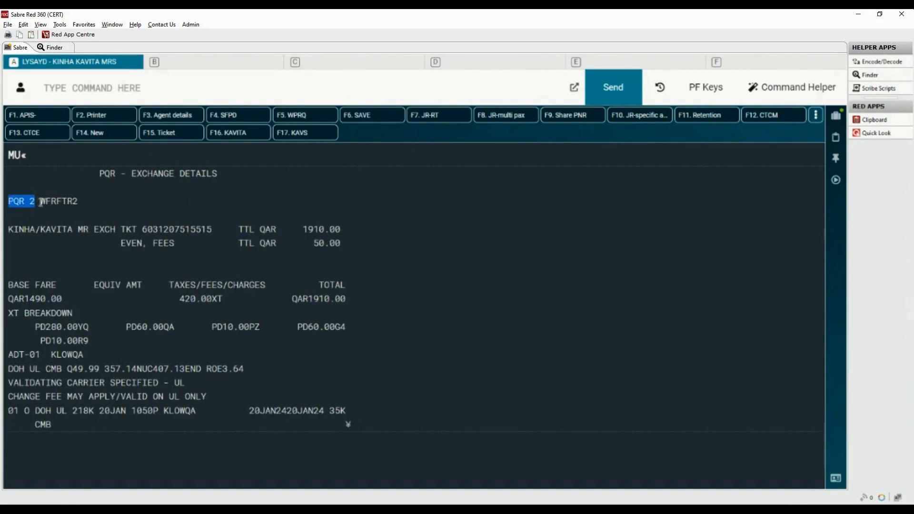
left_click(119, 89)
type("W¥")
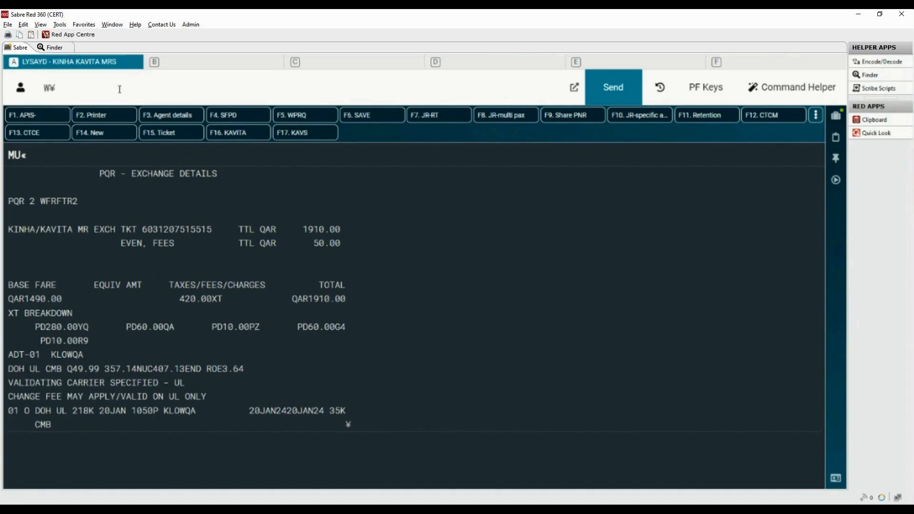
type("PQR2")
left_click_drag(120, 89, 38, 95)
key("BackSpace")
key("ctrl+BackSpace")
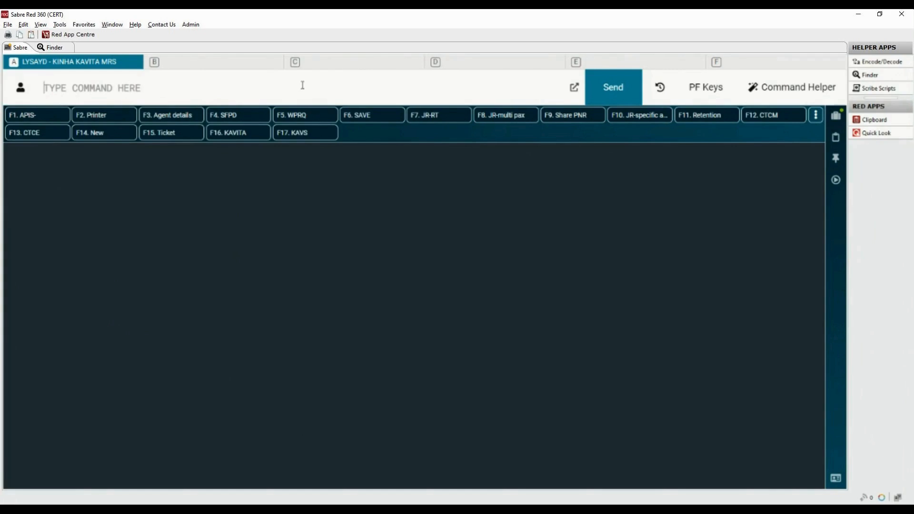
Display the full booking and its name, itinerary and ticketing sections.
type("*A")
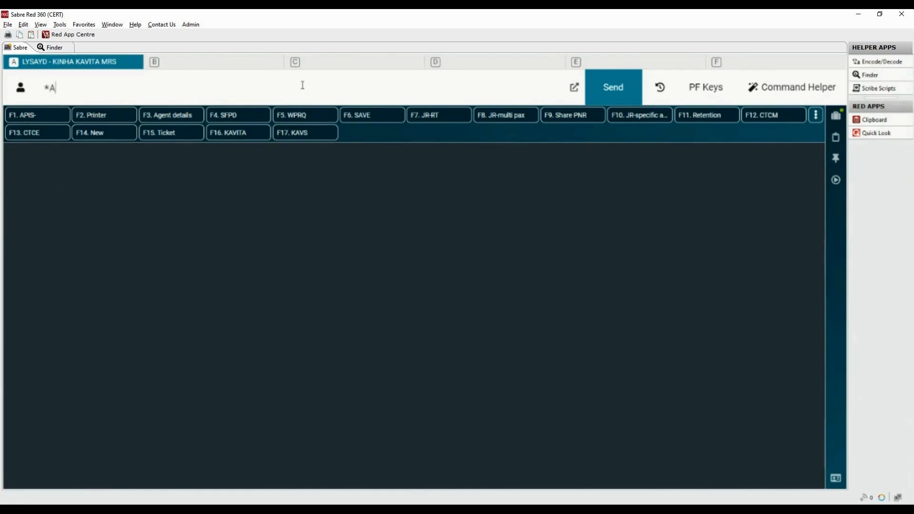
key("Return")
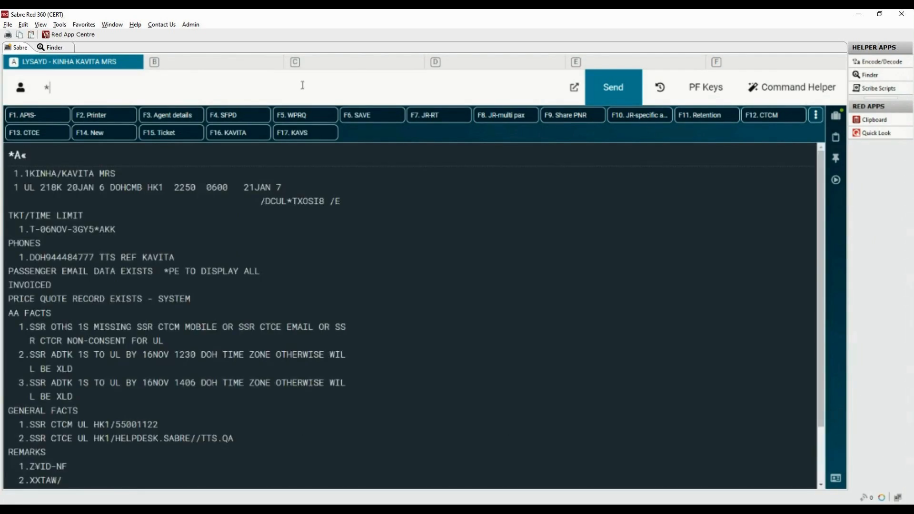
type("*N*I*T")
key("Return")
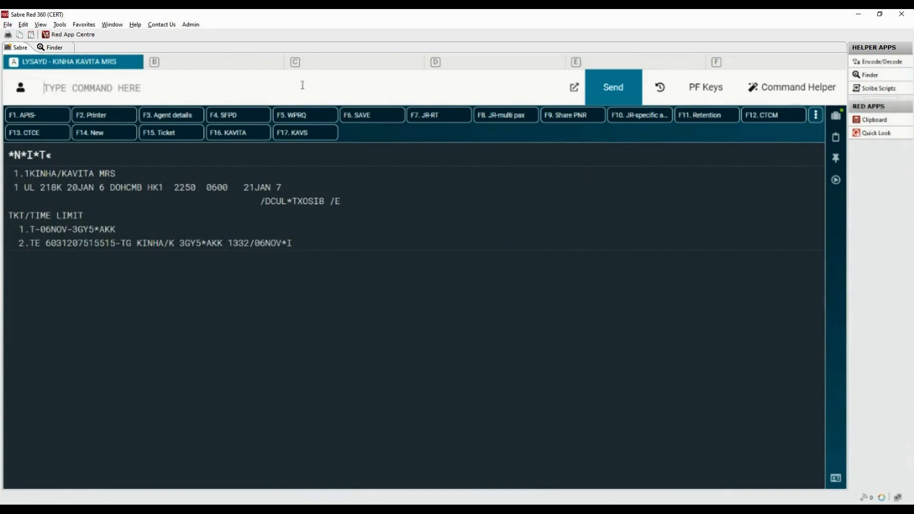
Open the exchange for price quote reissue record 2 with WFRTR2.
type("WFR")
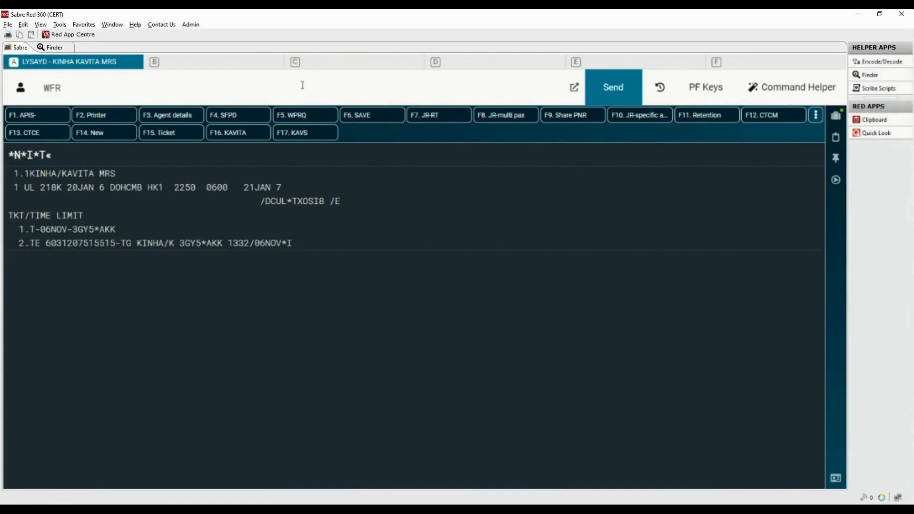
type("TR")
left_click_drag(18, 243, 120, 244)
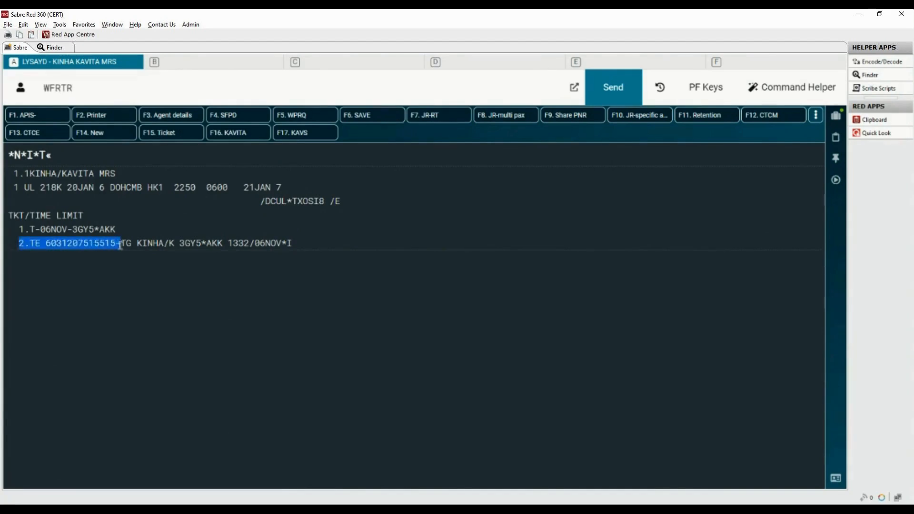
left_click(86, 85)
type("2")
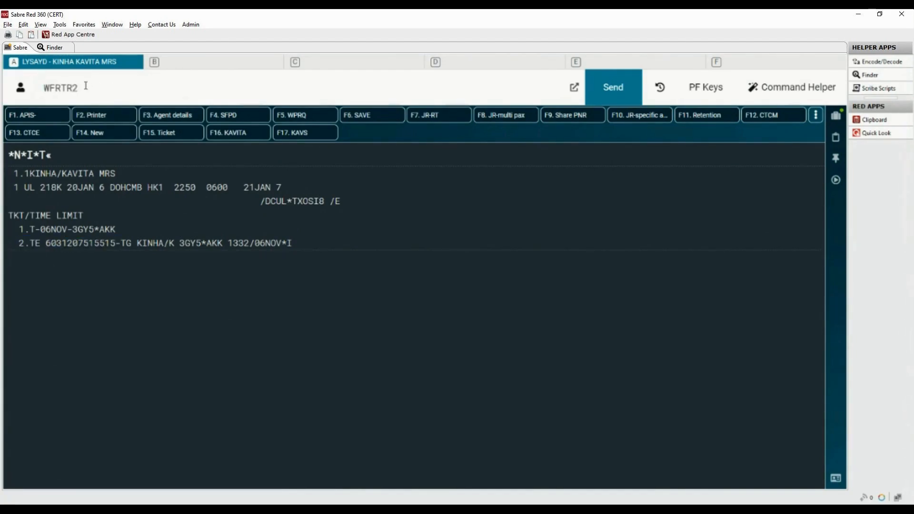
key("Return")
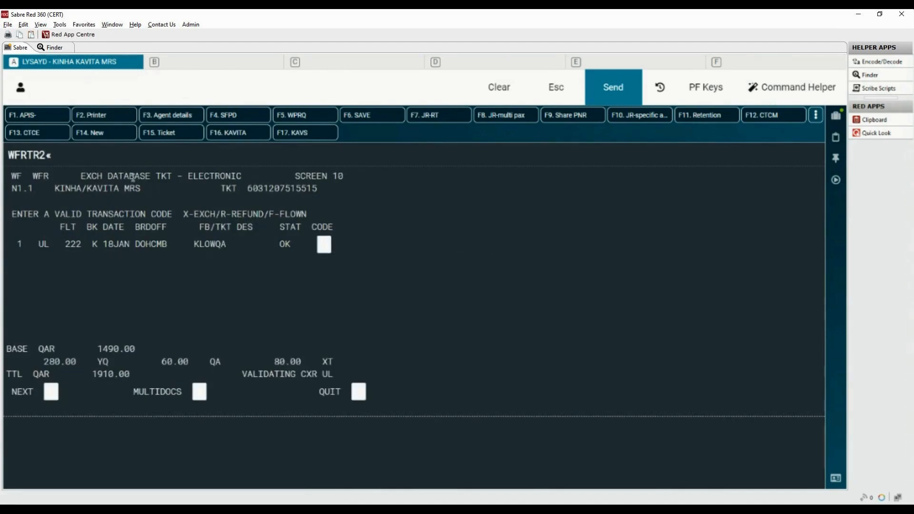
Mark the flight coupon with exchange code X and continue to the next exchange screen.
left_click_drag(184, 213, 264, 213)
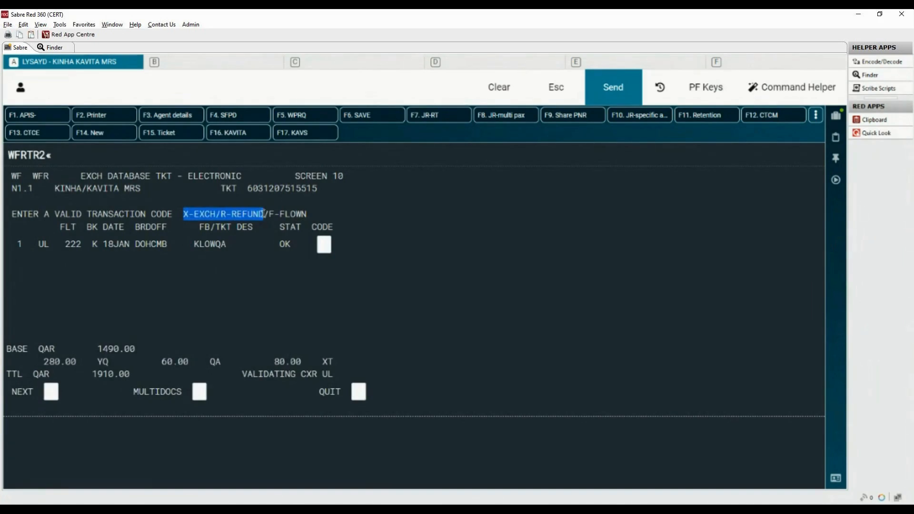
left_click(325, 244)
type("X")
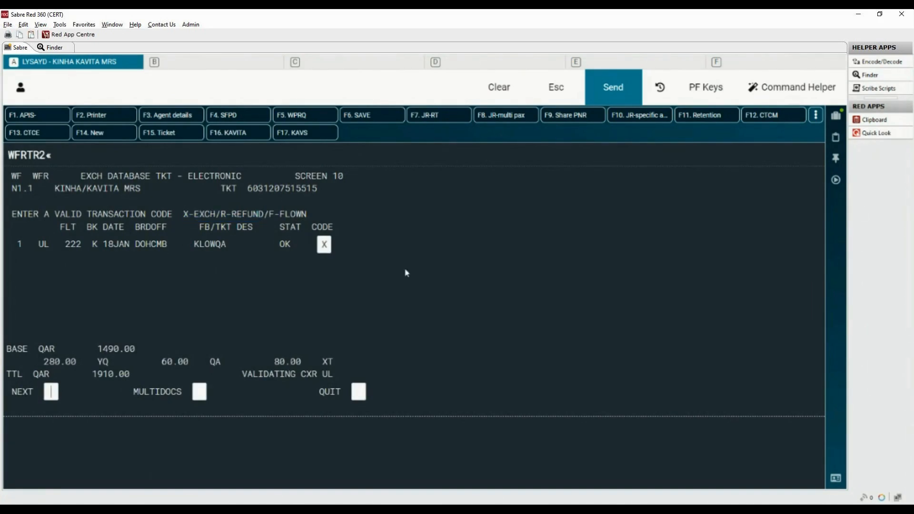
double_click(22, 392)
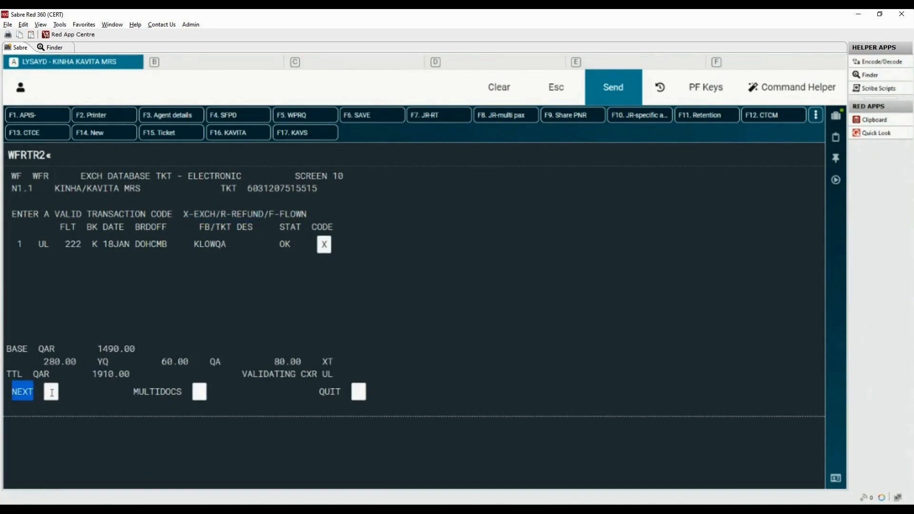
left_click(52, 392)
type("X")
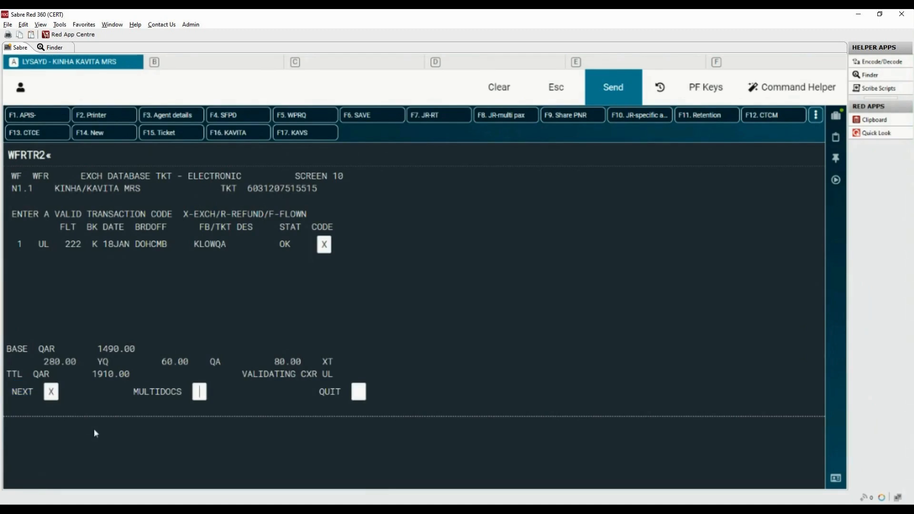
key("Return")
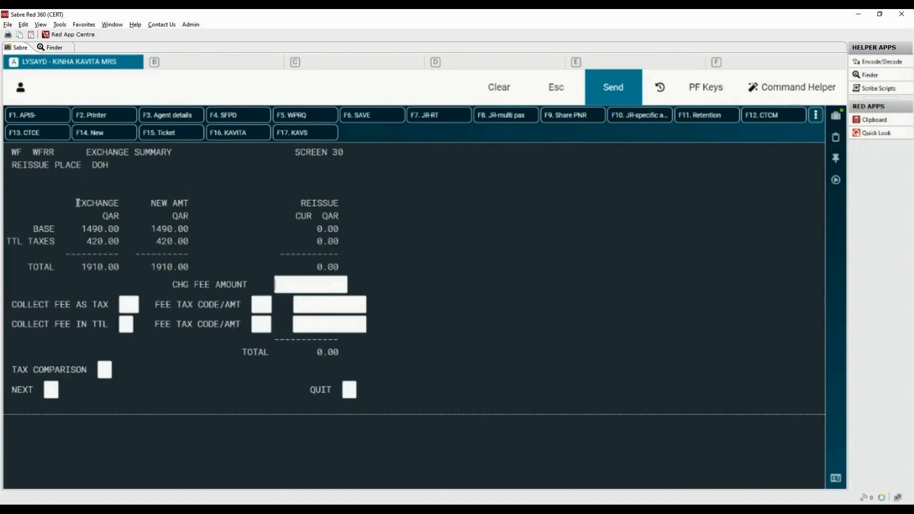
Enter a change fee amount of 50 on the exchange summary.
left_click_drag(77, 203, 189, 205)
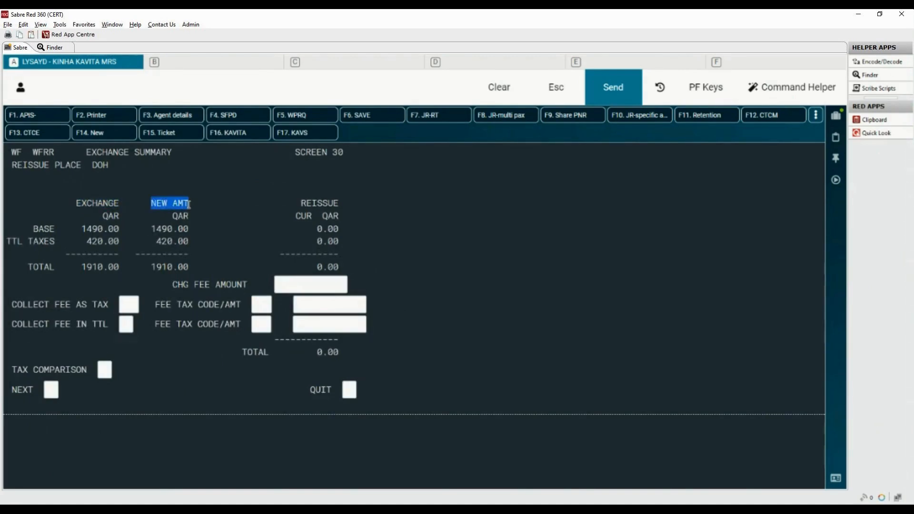
left_click(301, 203)
left_click_drag(301, 204, 340, 204)
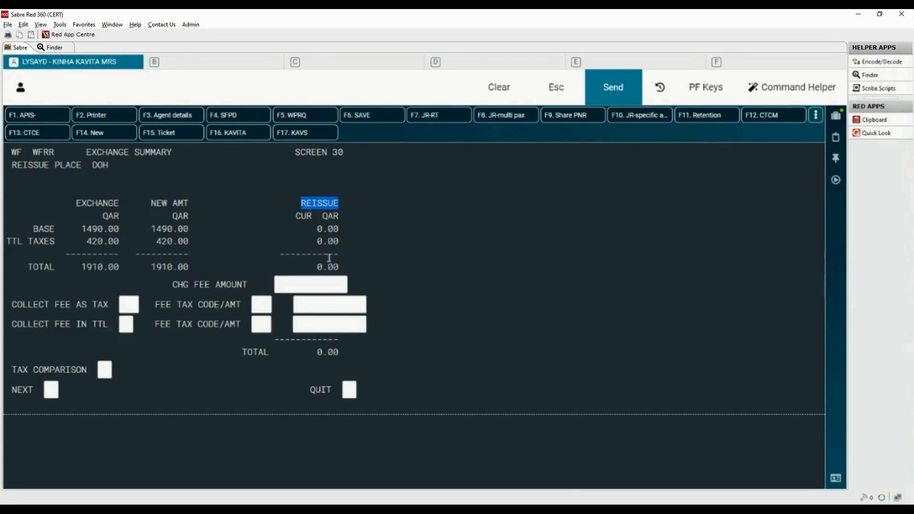
left_click_drag(316, 267, 349, 265)
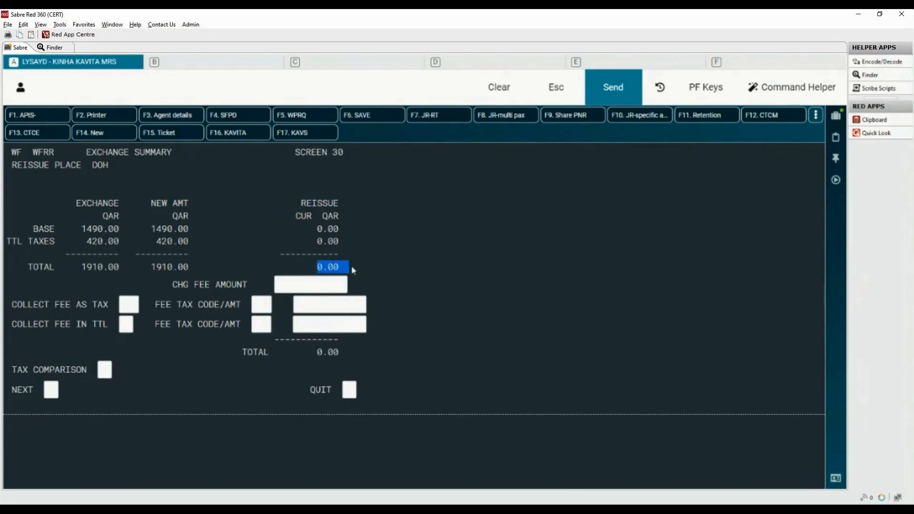
left_click(173, 285)
left_click_drag(173, 285, 247, 286)
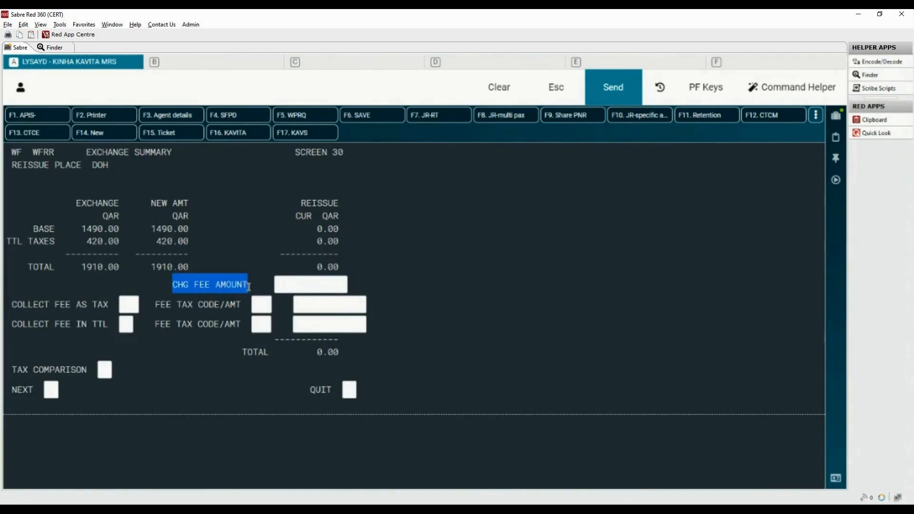
left_click(285, 284)
type("50")
key("Return")
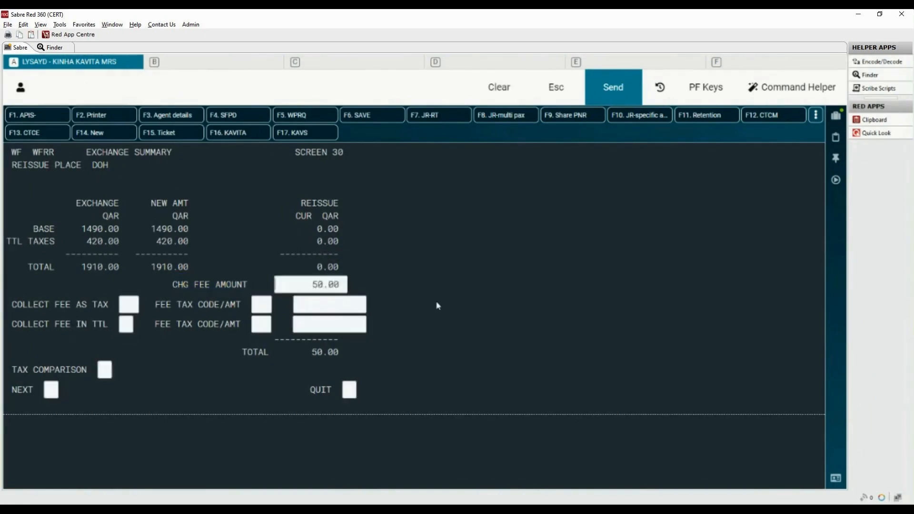
left_click_drag(12, 304, 109, 305)
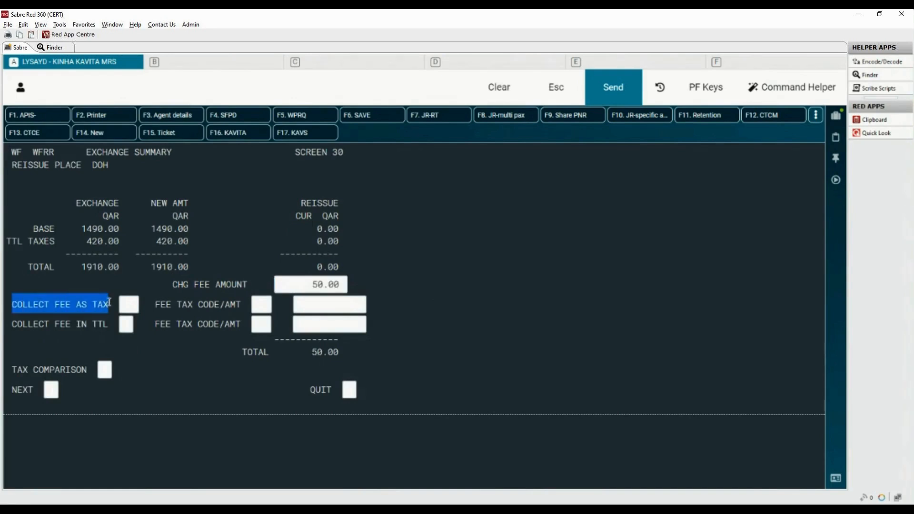
left_click(11, 323)
left_click_drag(73, 328, 111, 327)
left_click_drag(11, 390, 33, 390)
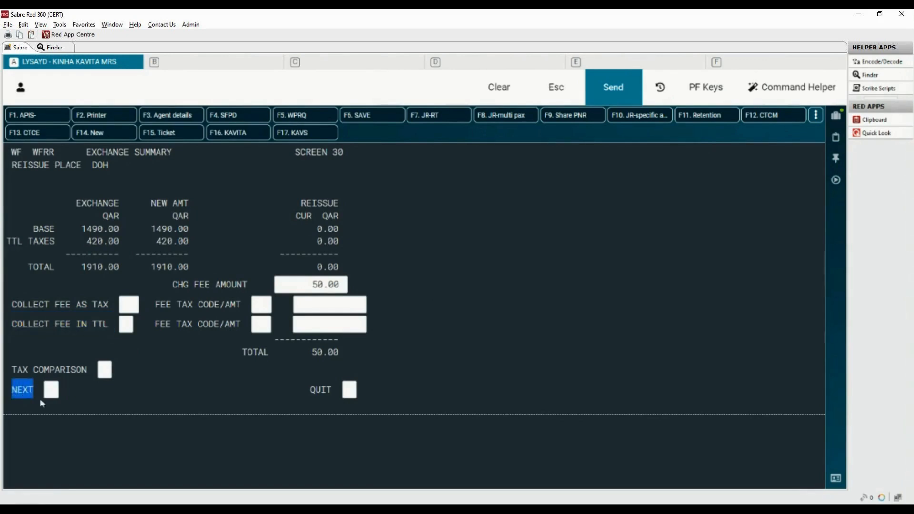
Continue from the exchange summary to the ticketing instructions screen.
left_click(50, 391)
type("x")
key("Return")
Select cash payment and ticket issuance with the change fee EMD, and submit the exchange reissue.
left_click_drag(199, 418, 314, 416)
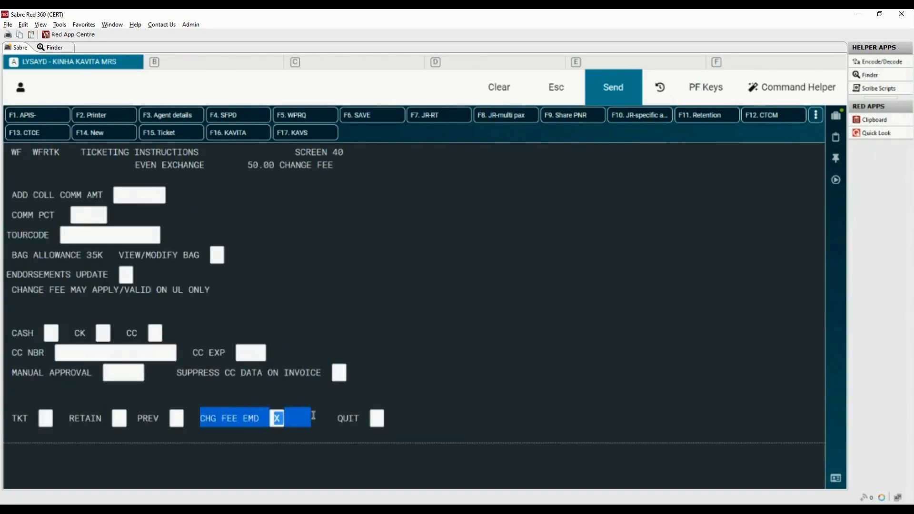
left_click(312, 442)
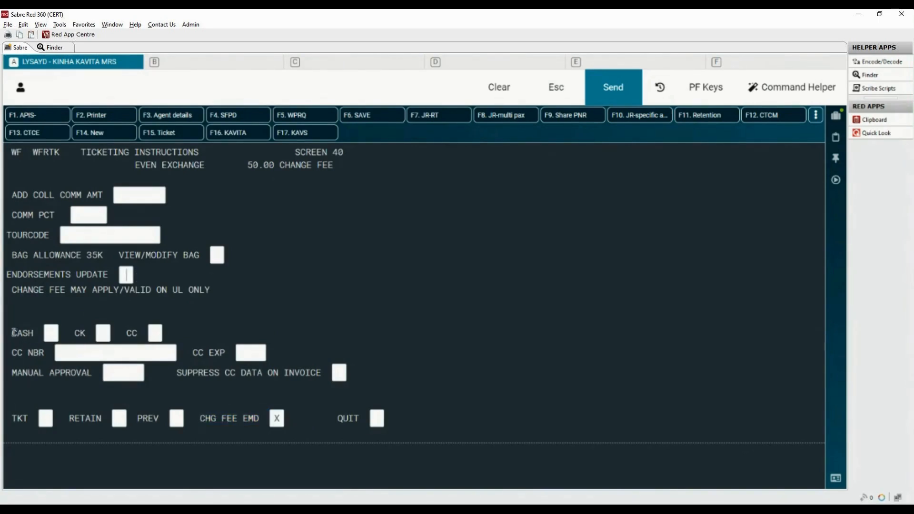
left_click_drag(14, 333, 34, 333)
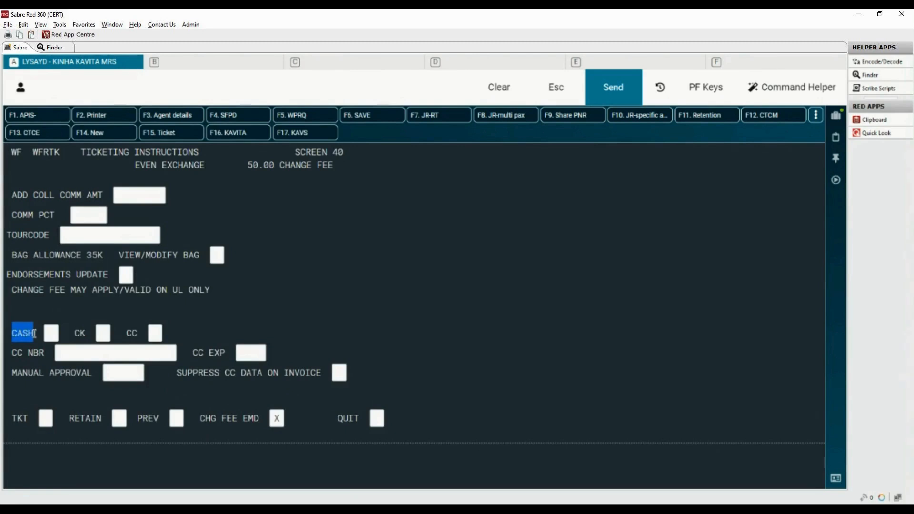
left_click(52, 333)
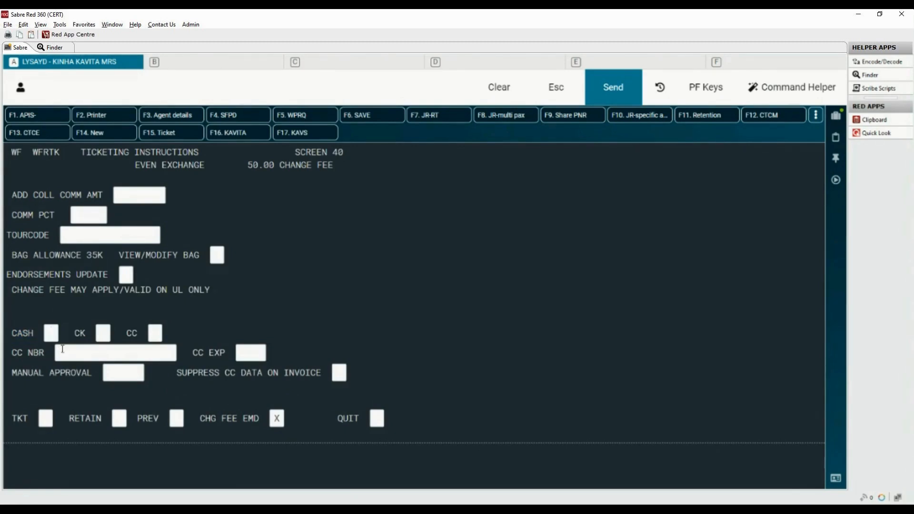
type("X")
left_click(45, 418)
type("X")
key("Return")
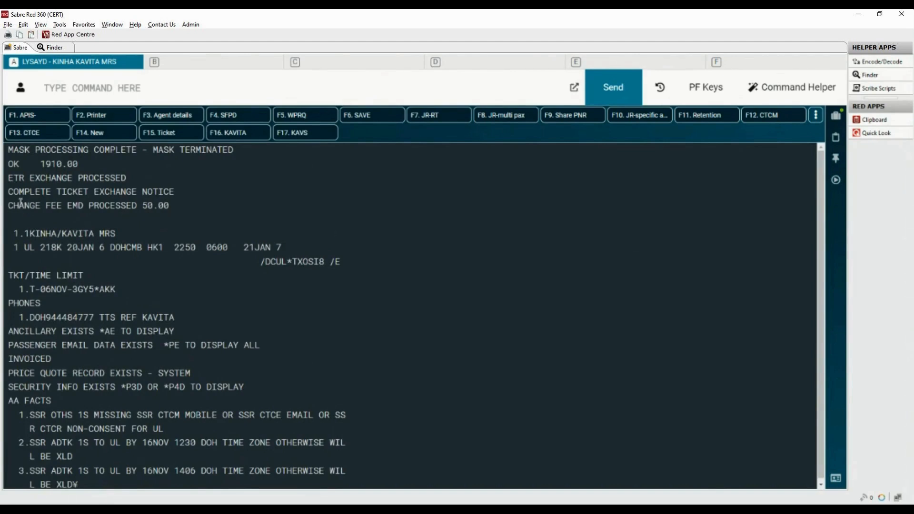
Enter received-from KAVITA and end the record with 6KAVITA§ER.
left_click_drag(8, 191, 187, 201)
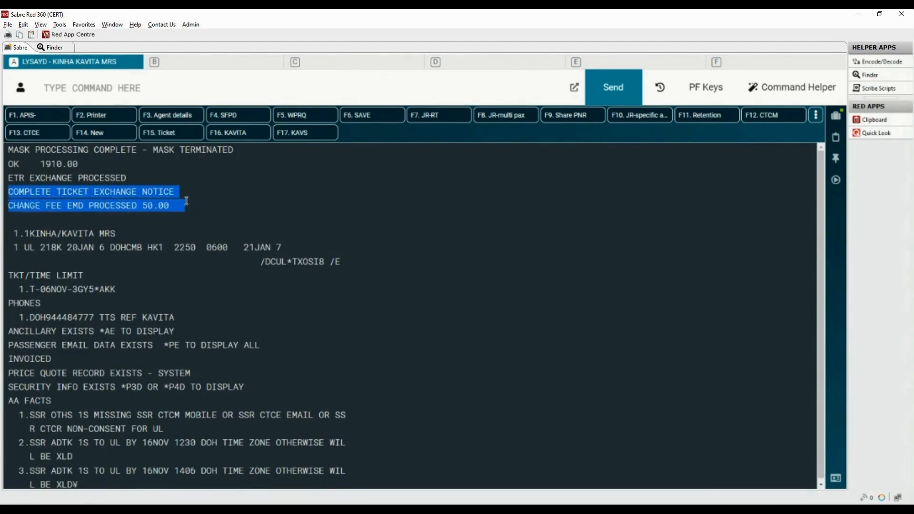
left_click(268, 94)
type("6KAVITA")
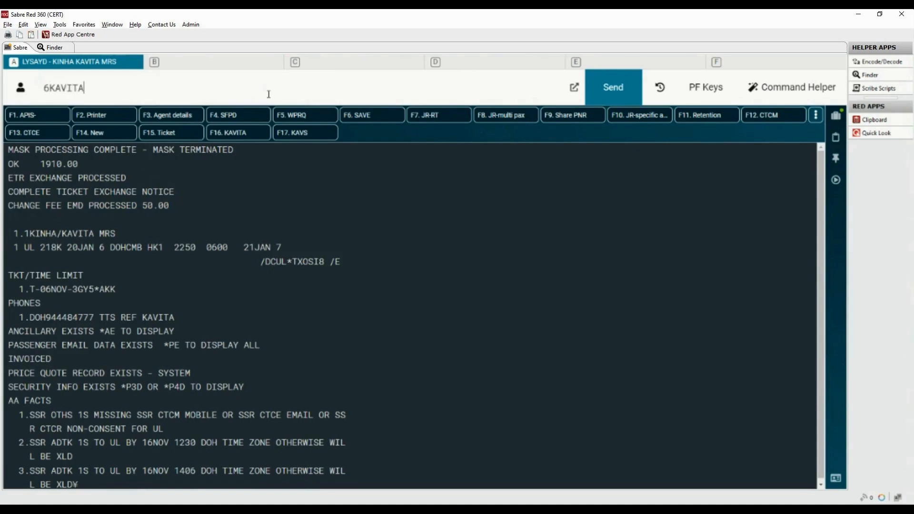
type("§ER")
key("Return")
Ignore and retrieve the booking, then display its ticketing field with *T.
type("IR")
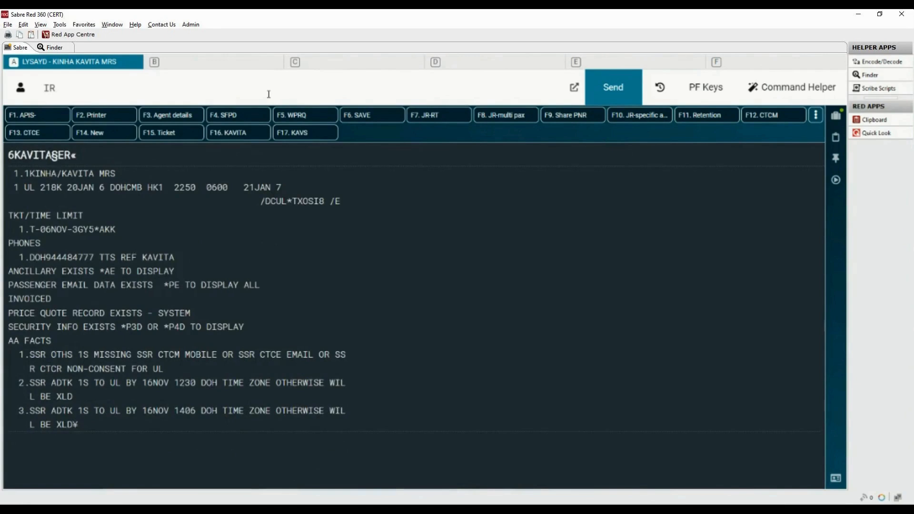
key("Return")
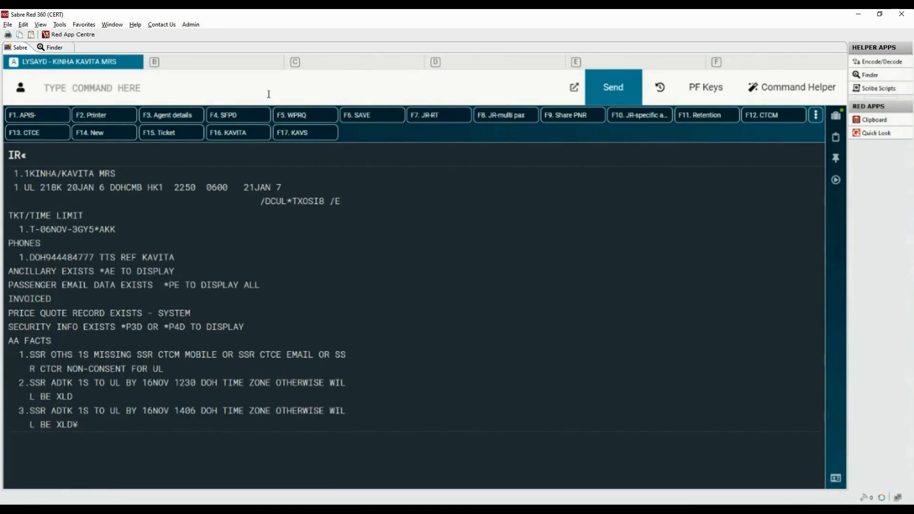
type("*T")
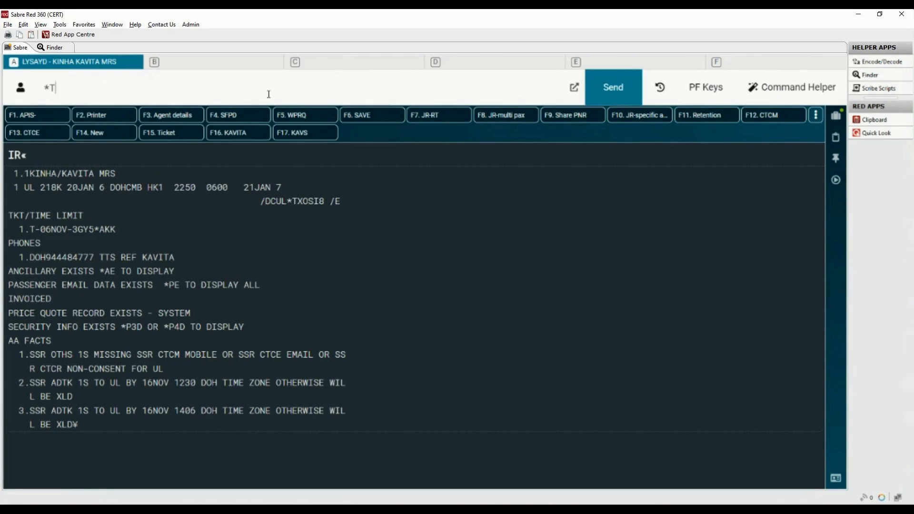
key("Return")
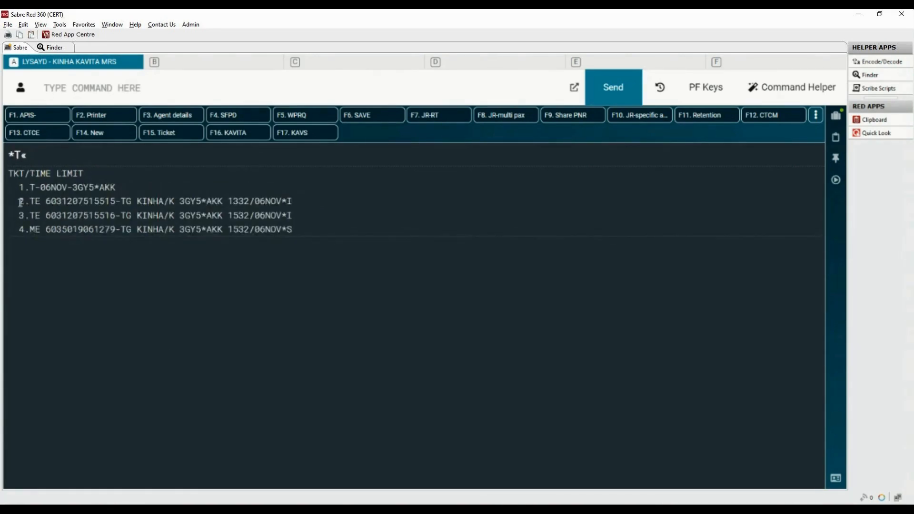
Display the electronic ticket record for ticketing line 2 with WETR*2.
left_click_drag(18, 202, 118, 202)
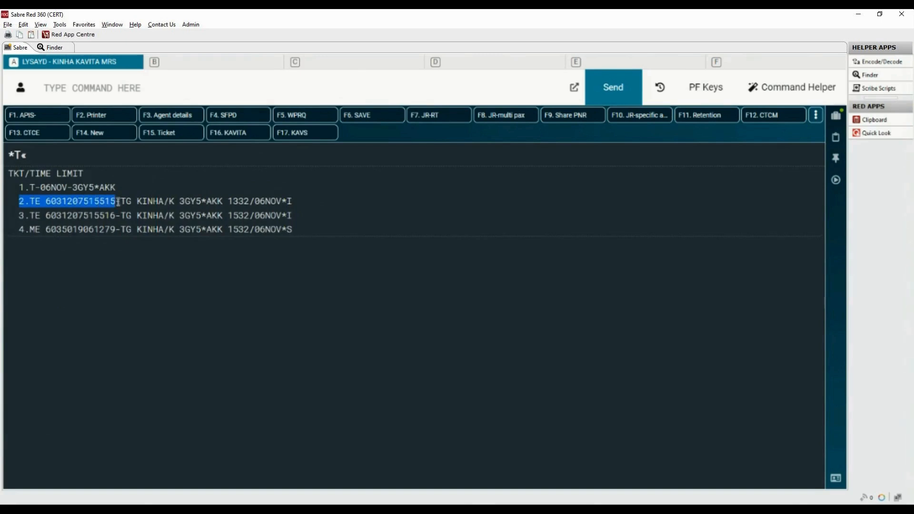
left_click(167, 89)
type("WETR")
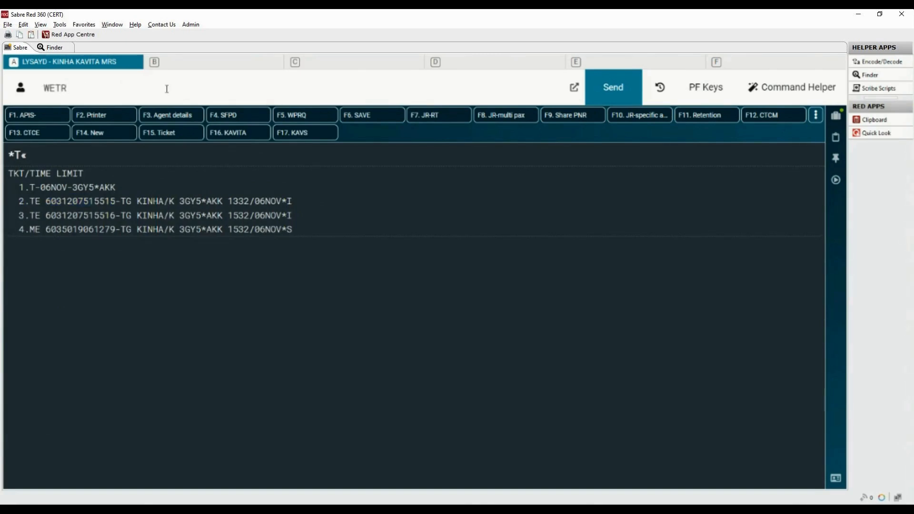
type("*2")
key("Return")
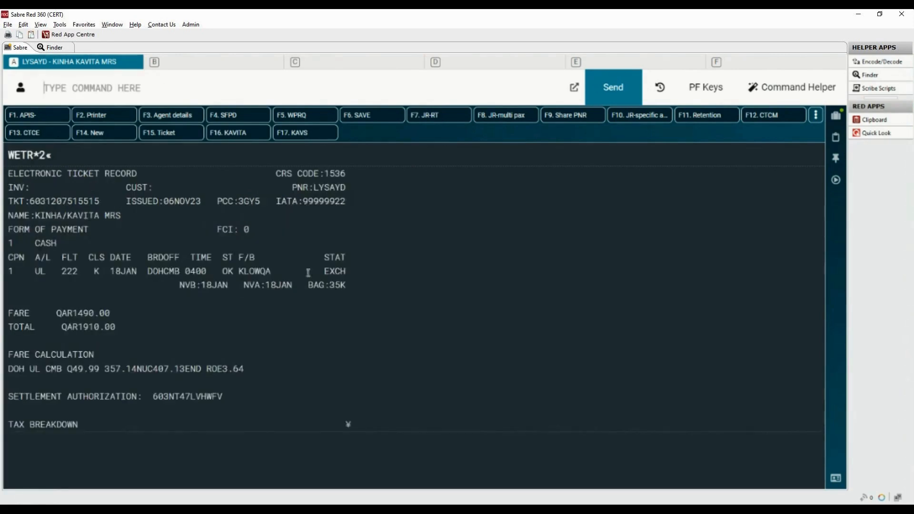
Display the electronic ticket record for the new ticket on line 3 with WETR*3.
left_click_drag(325, 271, 349, 275)
left_click(208, 87)
type("WE")
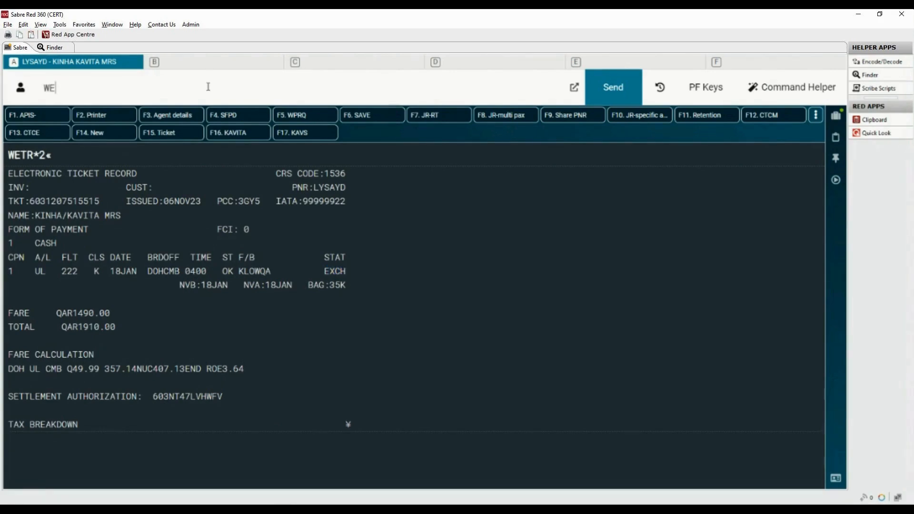
type("TR*3")
key("Return")
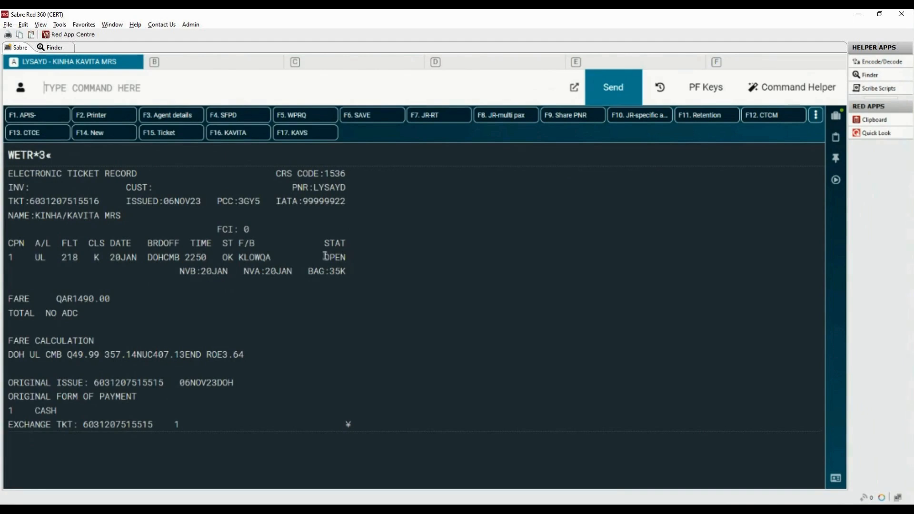
Review the new ticket's open coupon and total, then redisplay the ticketing field.
left_click_drag(324, 257, 357, 258)
left_click_drag(9, 314, 95, 314)
left_click(153, 79)
type("*T")
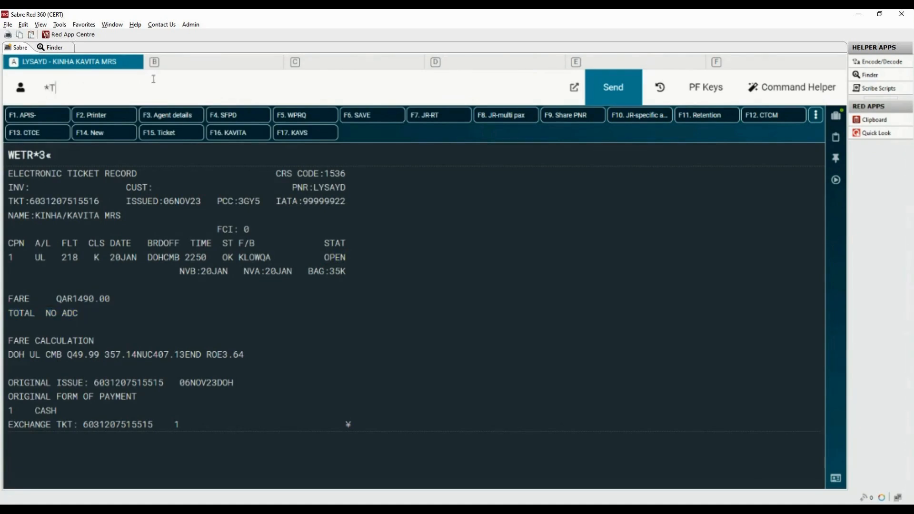
key("Return")
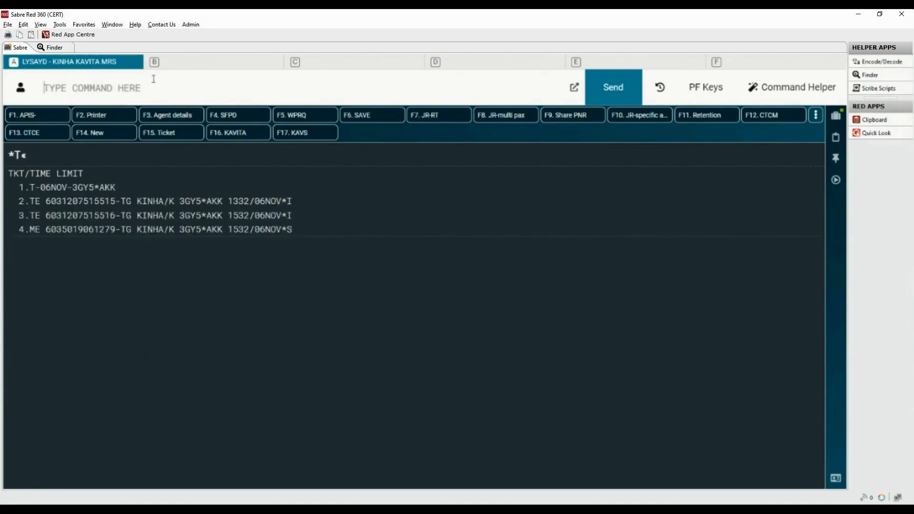
Display the EMD record for the change fee on ticketing line 4 with WEMD*4.
left_click_drag(18, 230, 117, 230)
left_click(118, 88)
type("W")
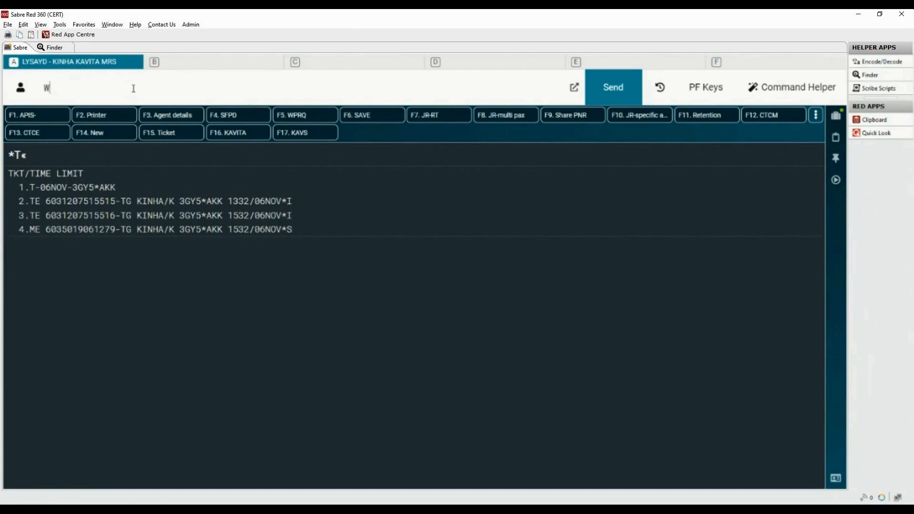
type("EMD*4")
key("Return")
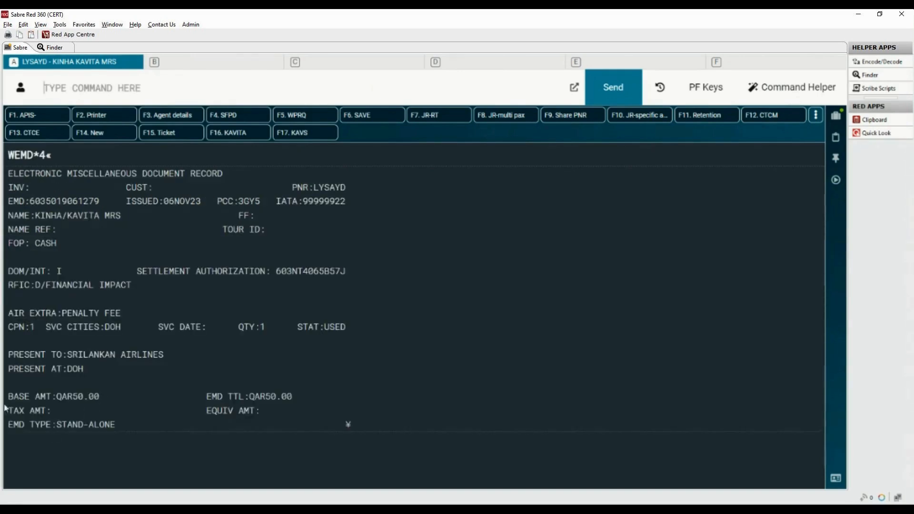
Display the booking history with *HT.
left_click_drag(9, 396, 324, 397)
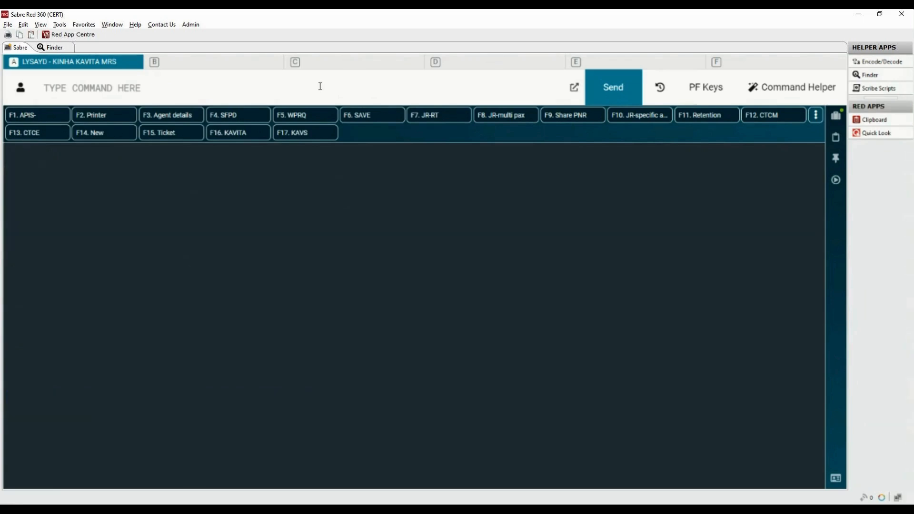
type("*HT")
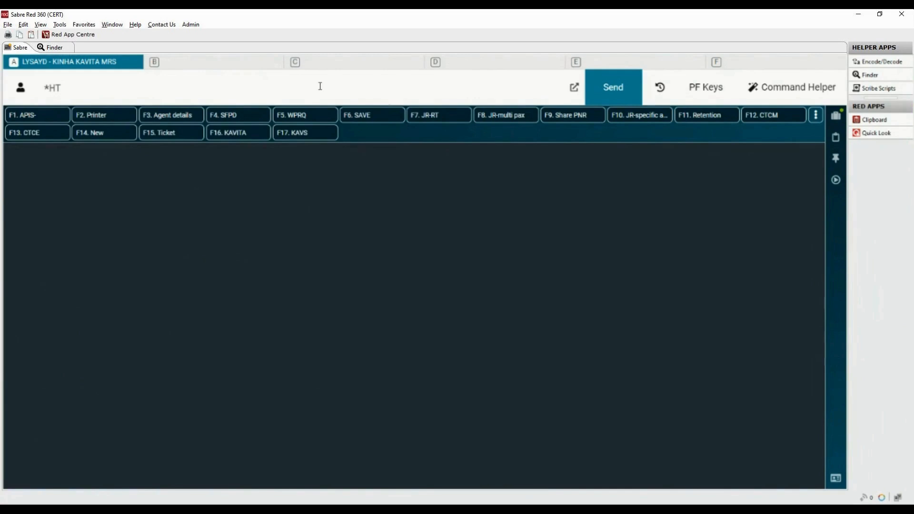
key("Return")
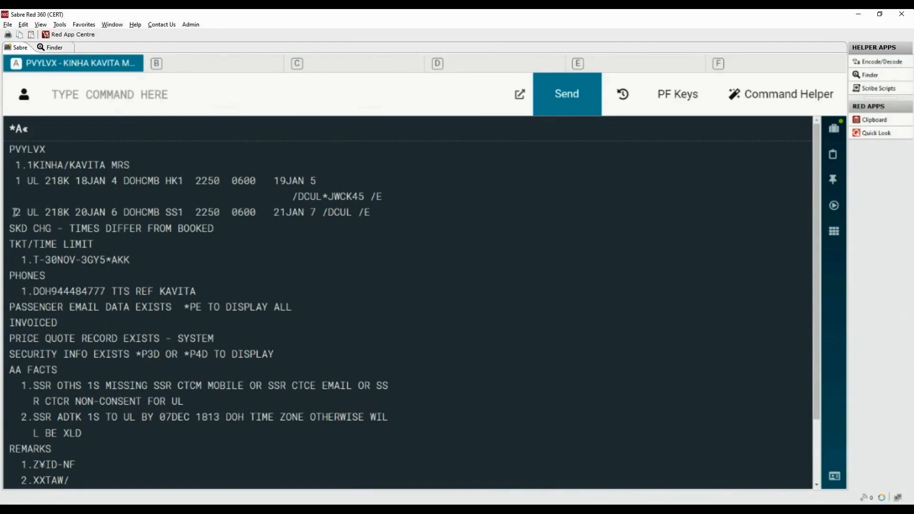
Start the exchange reissue for price quote record 2 on segment 2 of the second booking.
left_click_drag(18, 212, 261, 212)
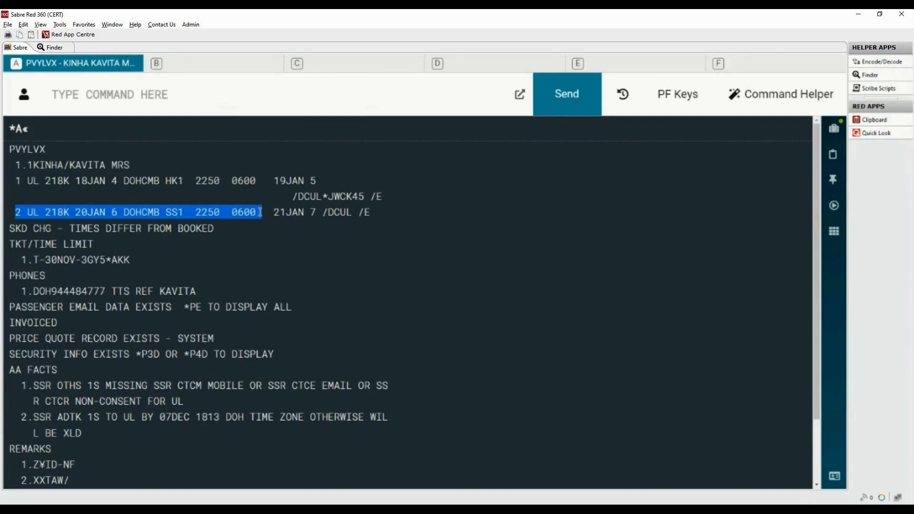
left_click(258, 94)
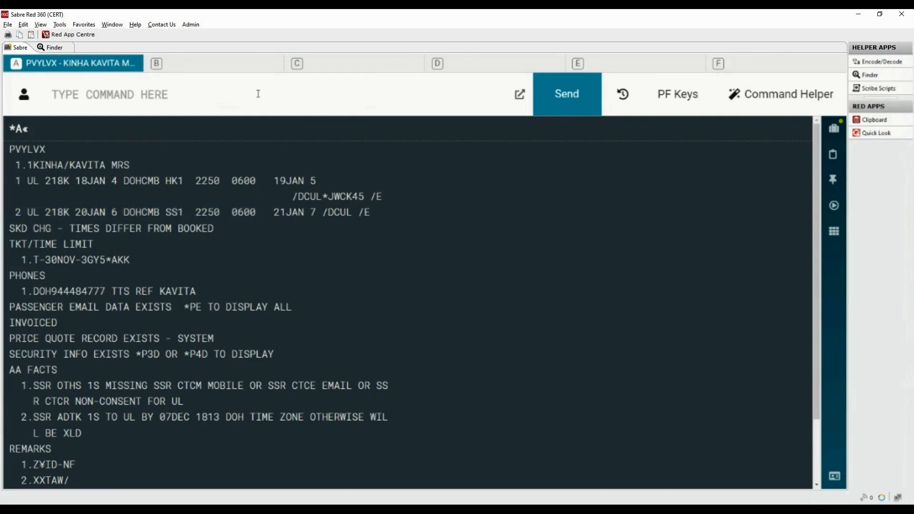
type("WFRFT")
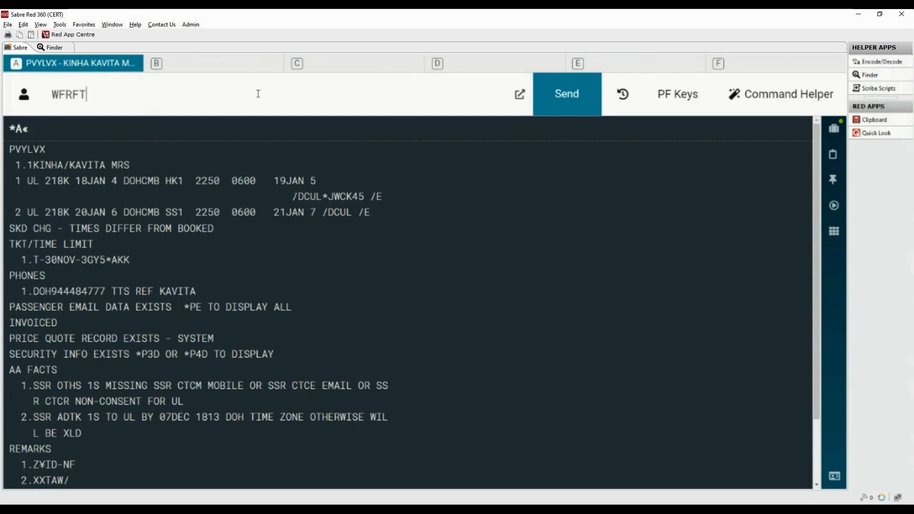
type("R2¥")
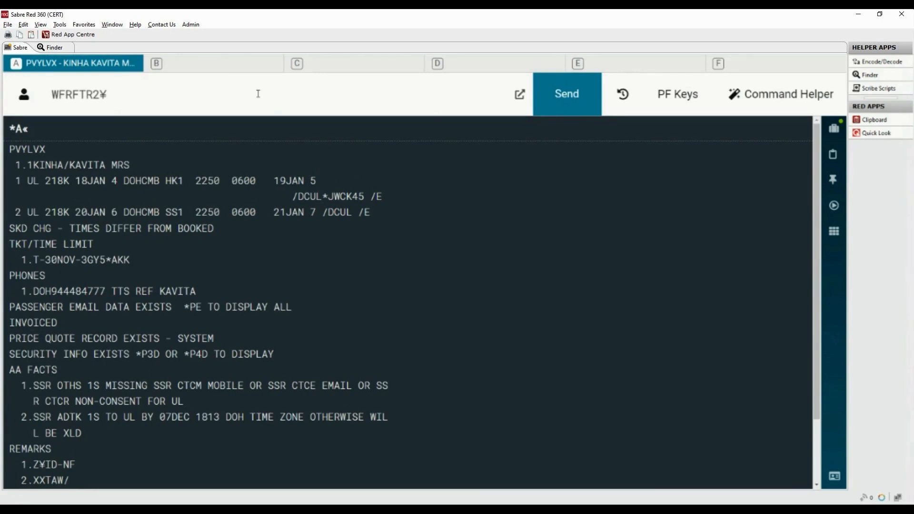
type("S2")
key("Return")
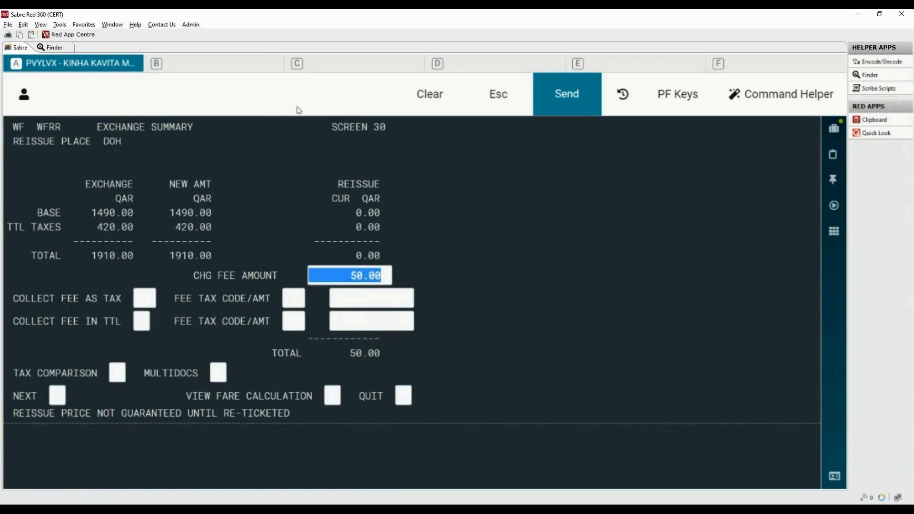
Continue from the exchange summary to the ticketing instructions screen.
left_click_drag(12, 396, 43, 398)
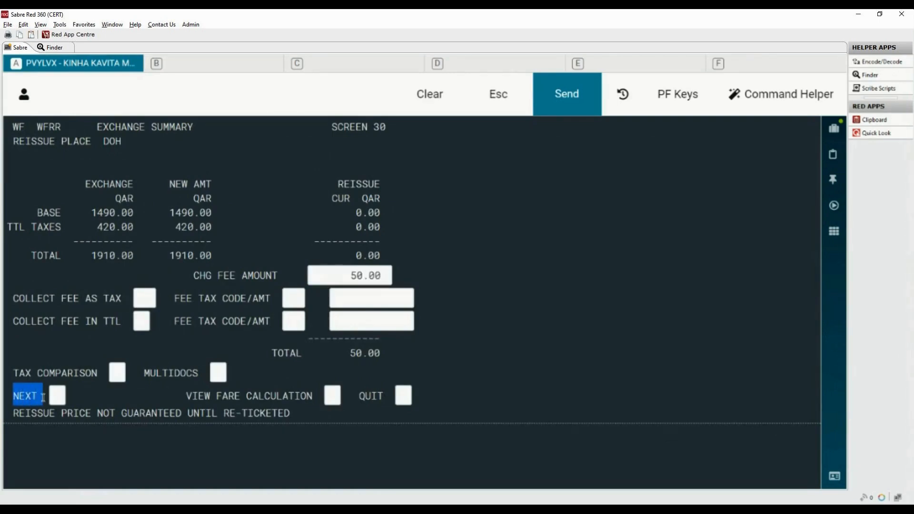
left_click(57, 396)
type("X")
key("Return")
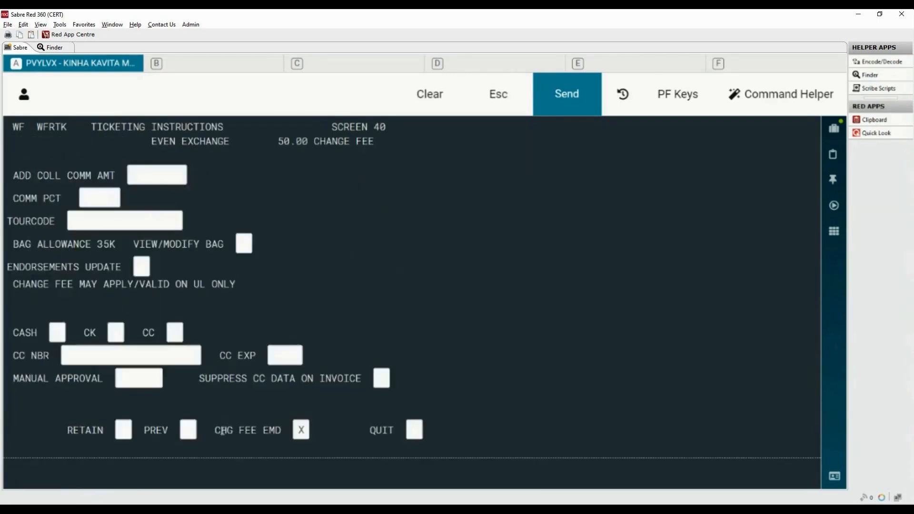
Quit the ticketing instructions without reissuing the ticket.
left_click_drag(222, 432, 308, 433)
left_click_drag(370, 431, 397, 431)
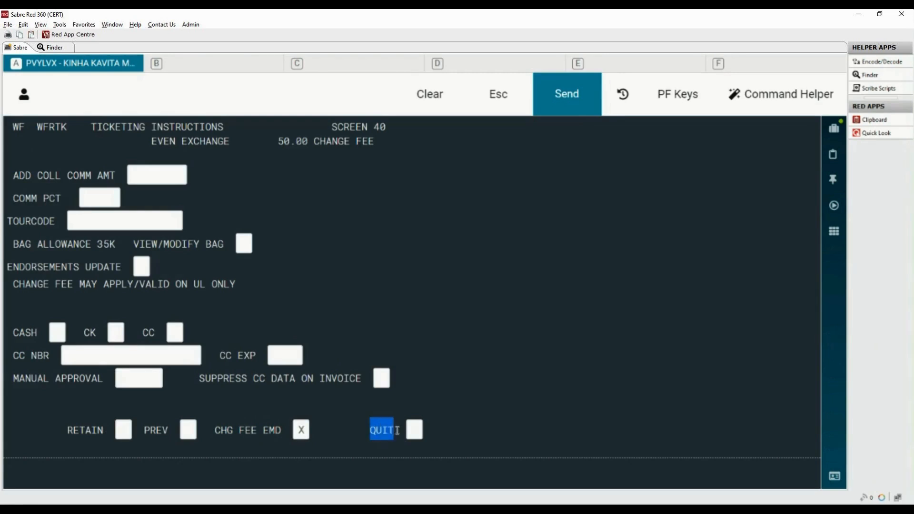
left_click(486, 464)
type("X")
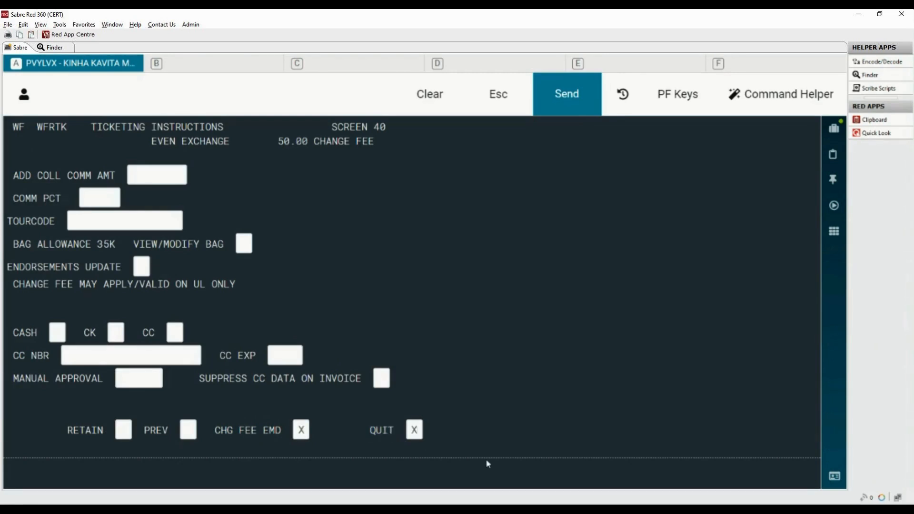
key("Return")
Redisplay the booking, then ignore and retrieve the record and ignore it again.
type("*A")
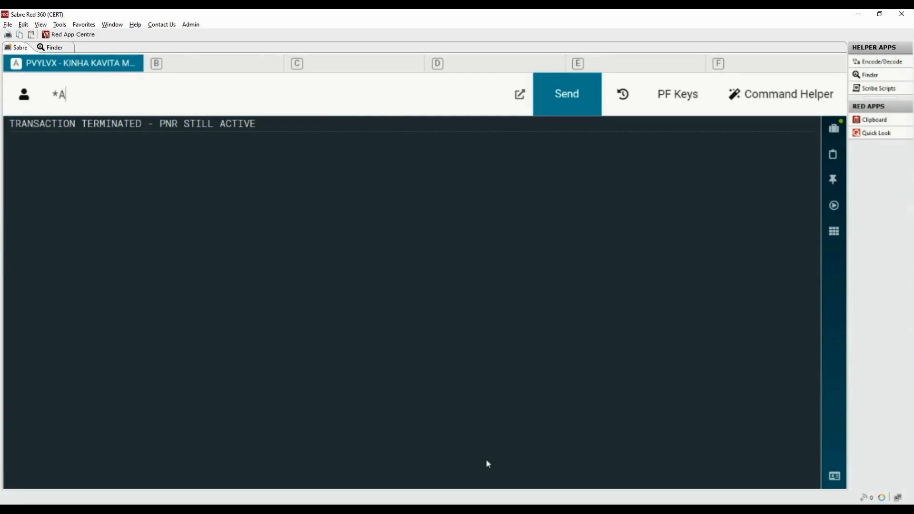
key("Return")
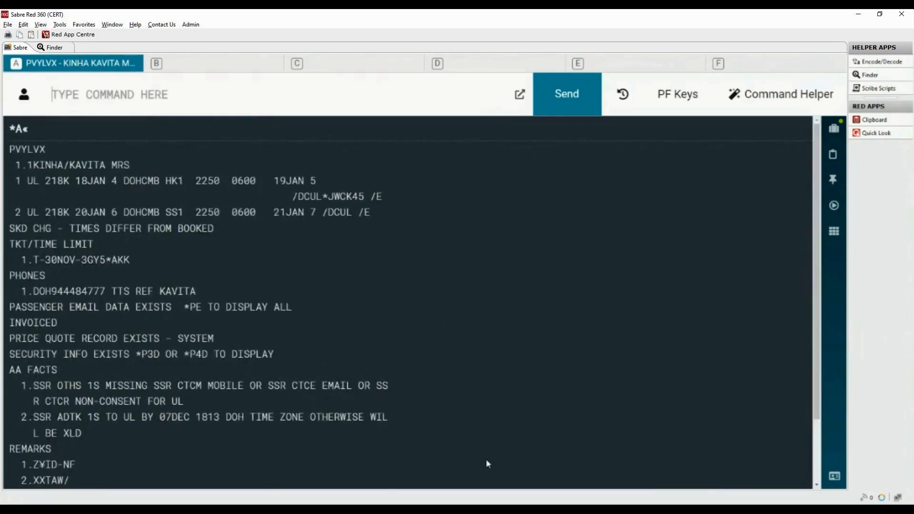
type("IR")
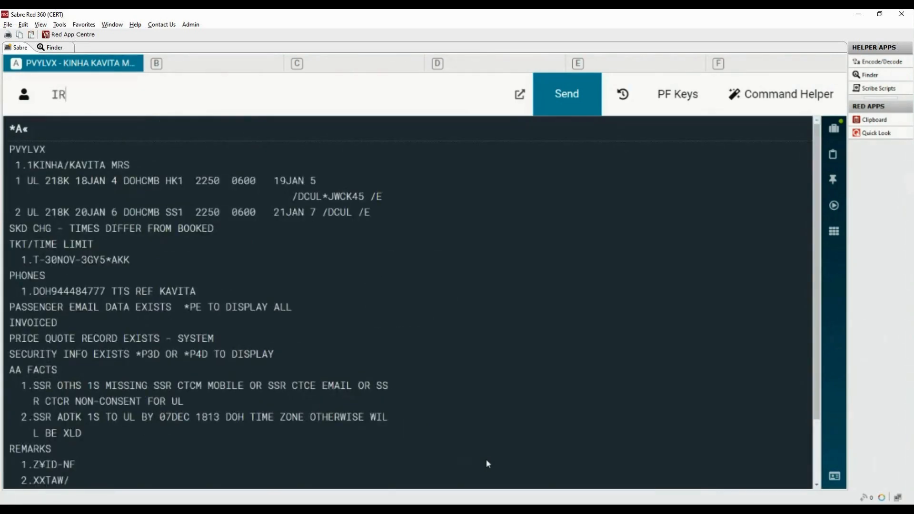
key("Return")
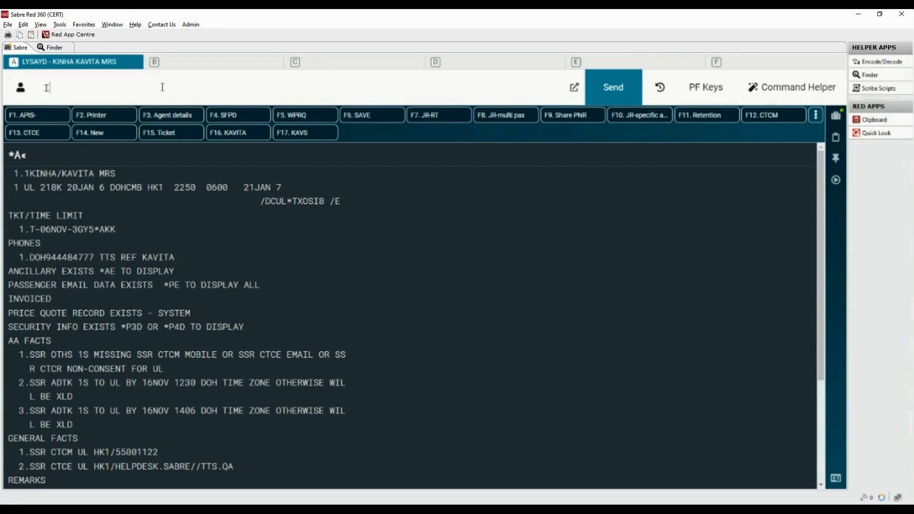
type("I")
key("Return")
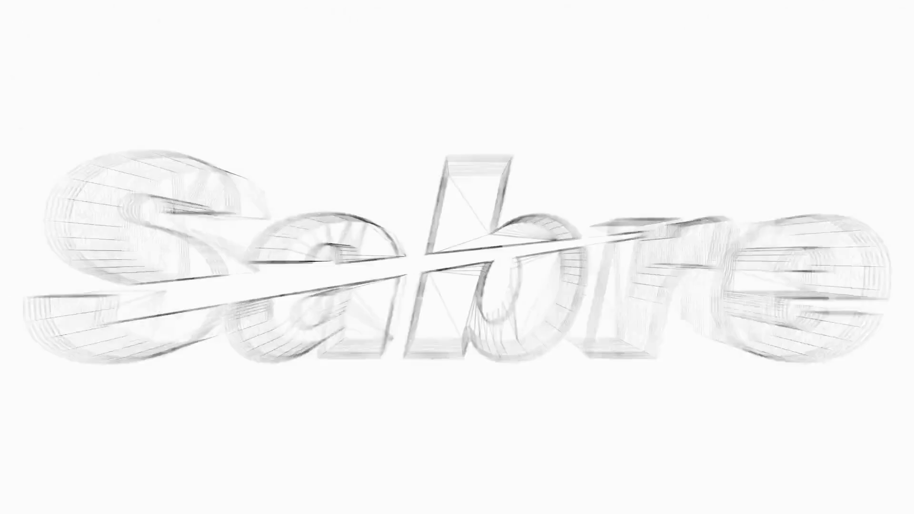